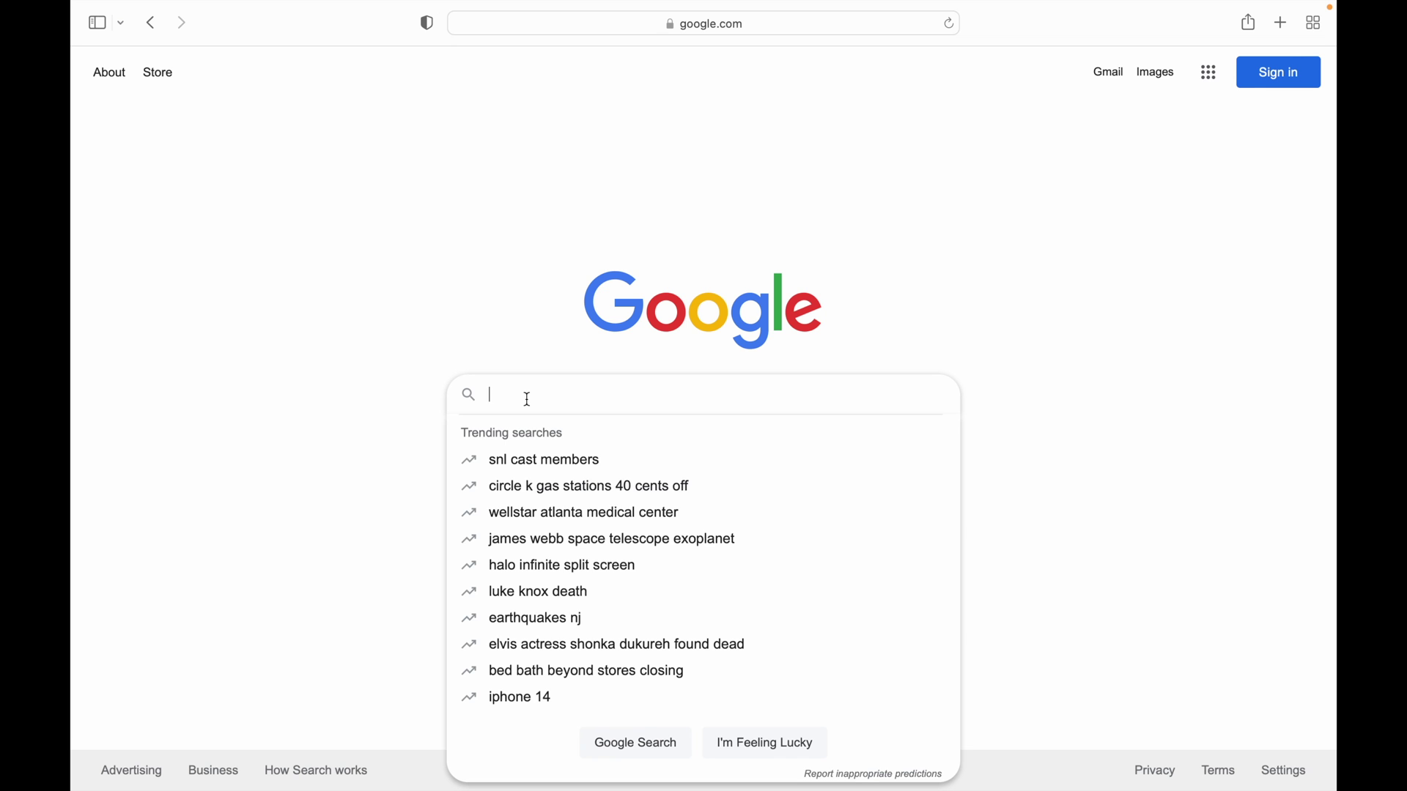
type("Qu")
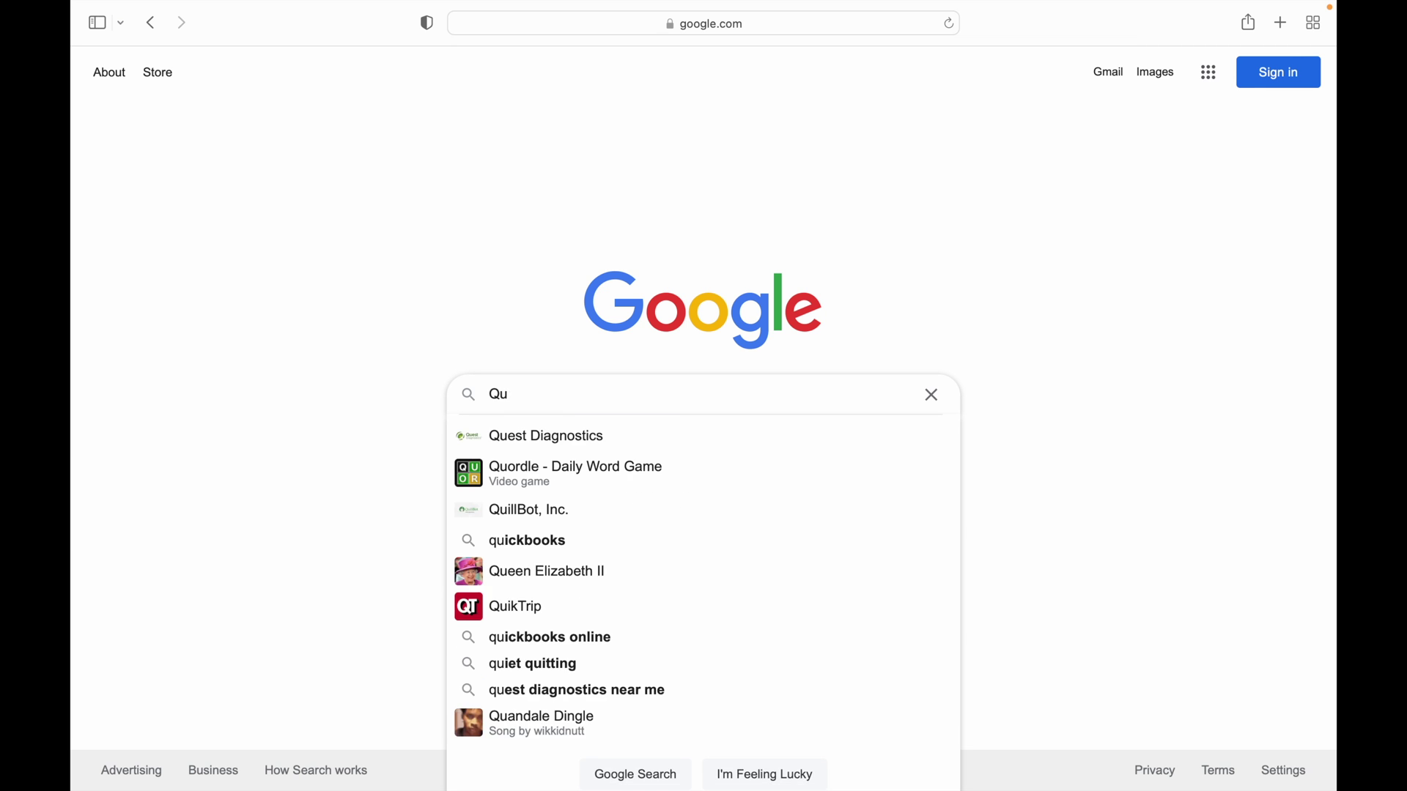
type("ickbooks onl")
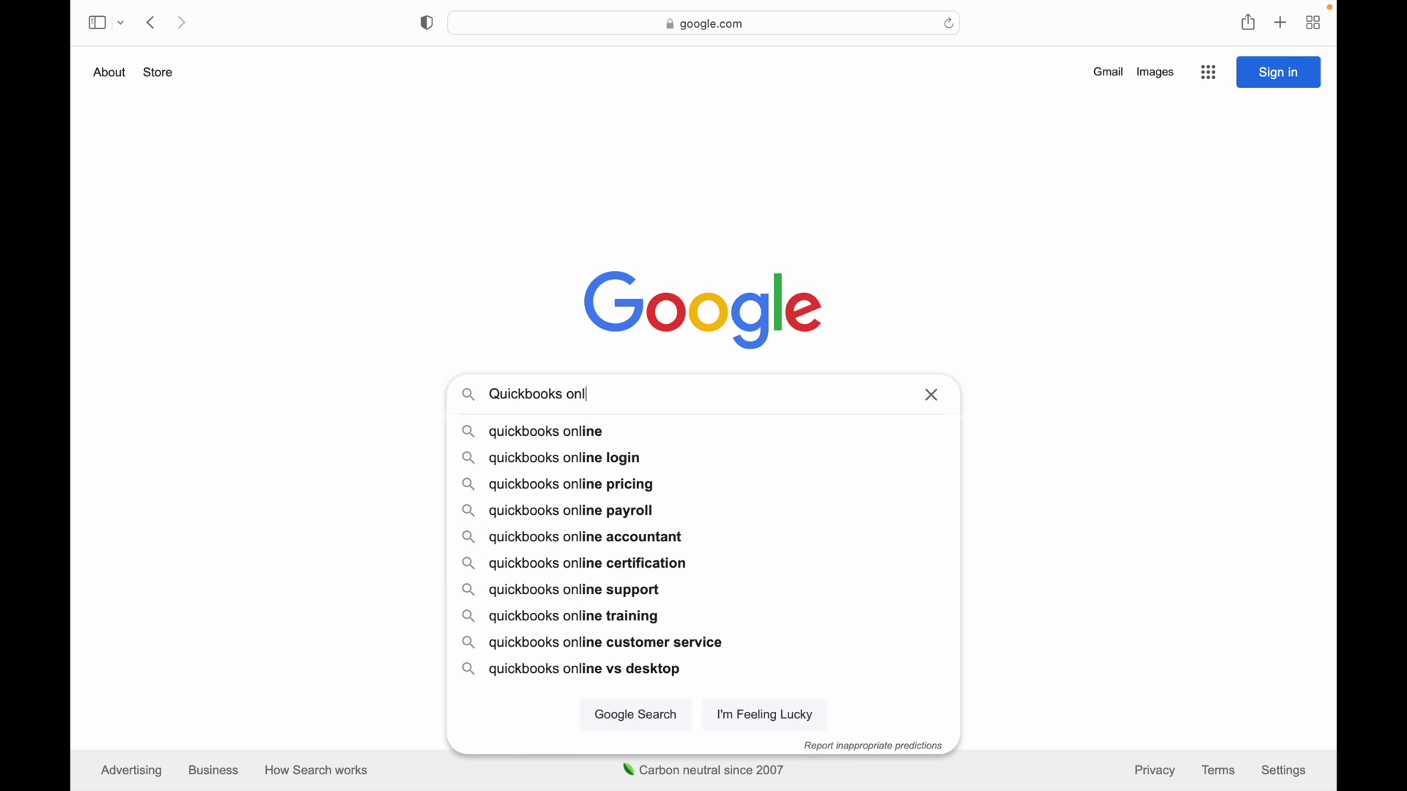
type("ine test")
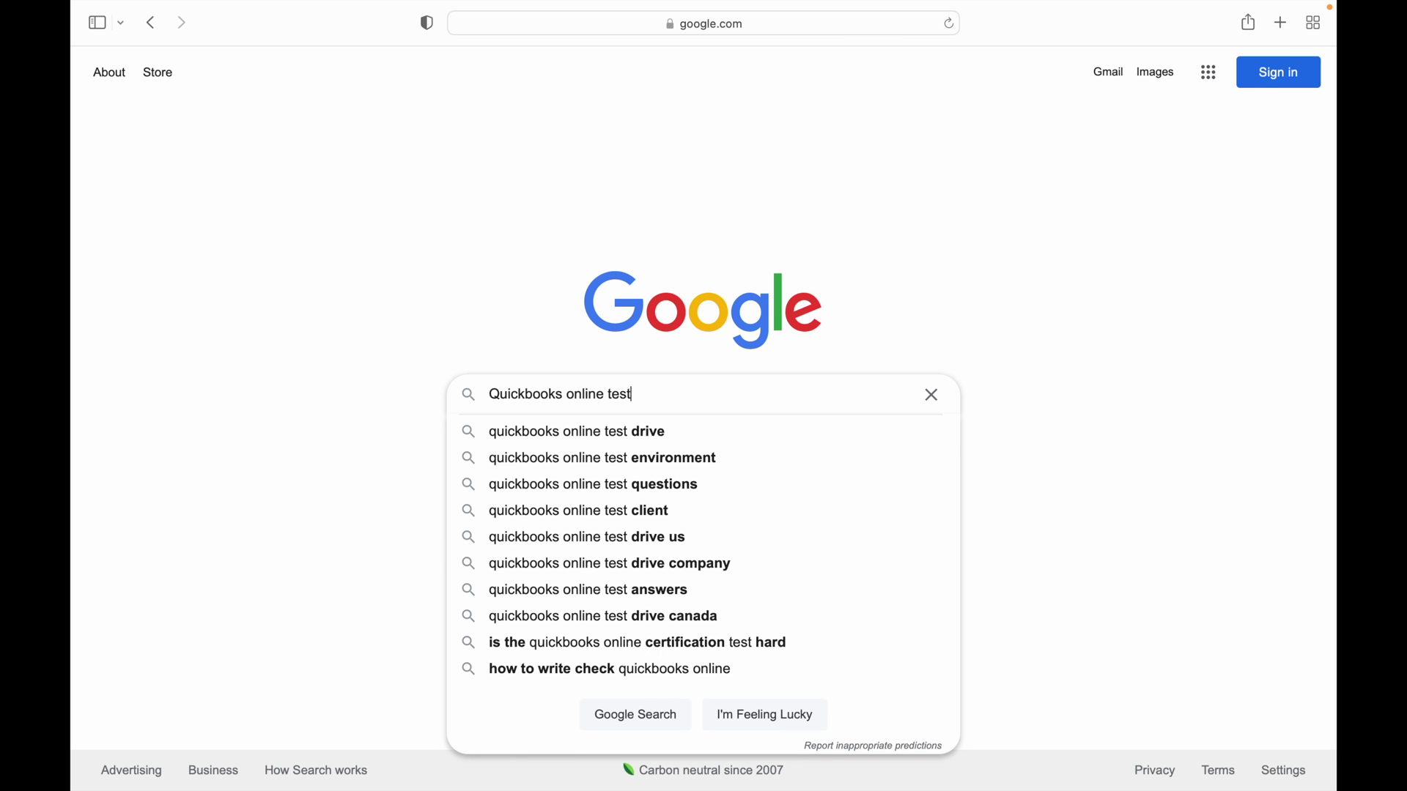
- Run the Google search for 'Quickbooks online test drive' and pick Intuit's Test drive QuickBooks Online result
key("Down")
key("Return")
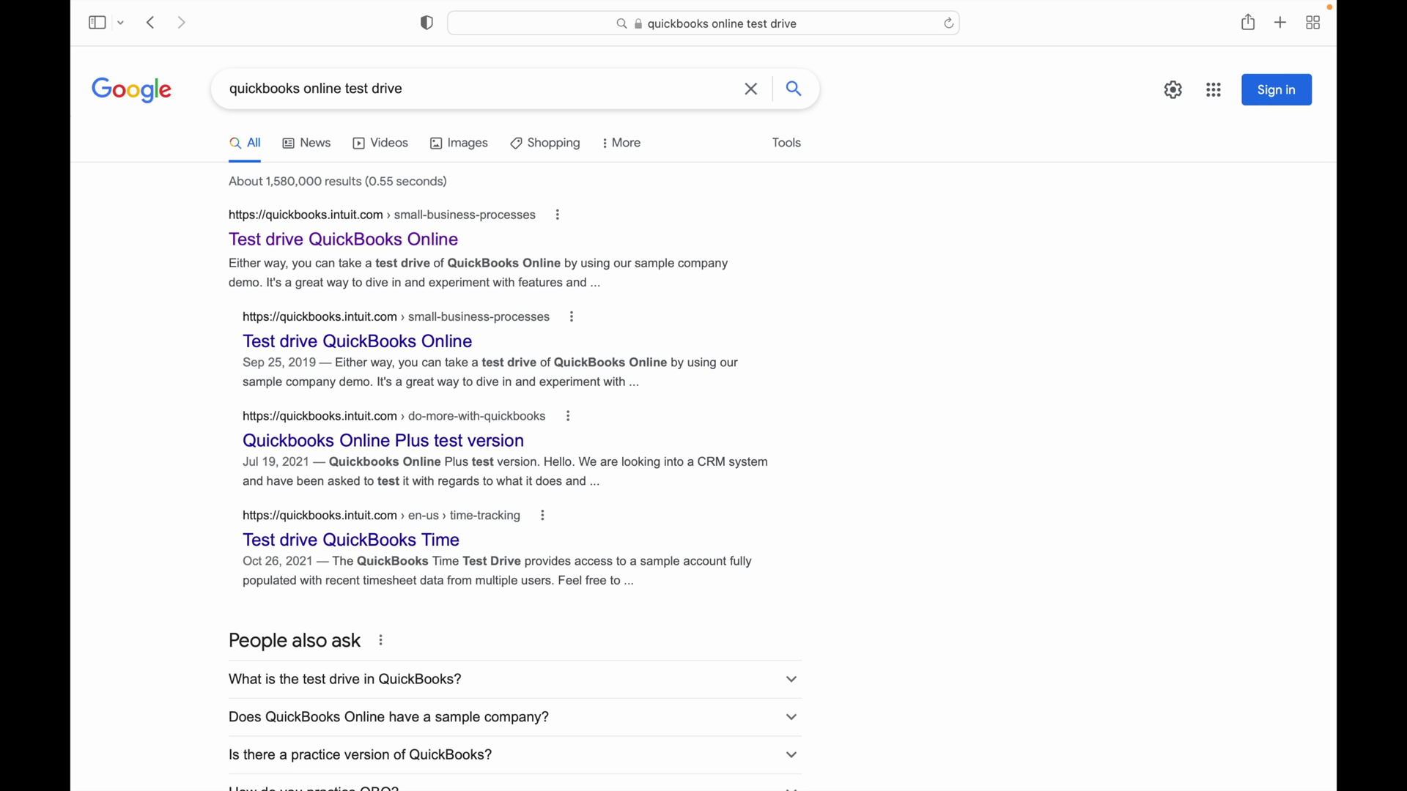
left_click(330, 240)
scroll(538, 439, "down", 1)
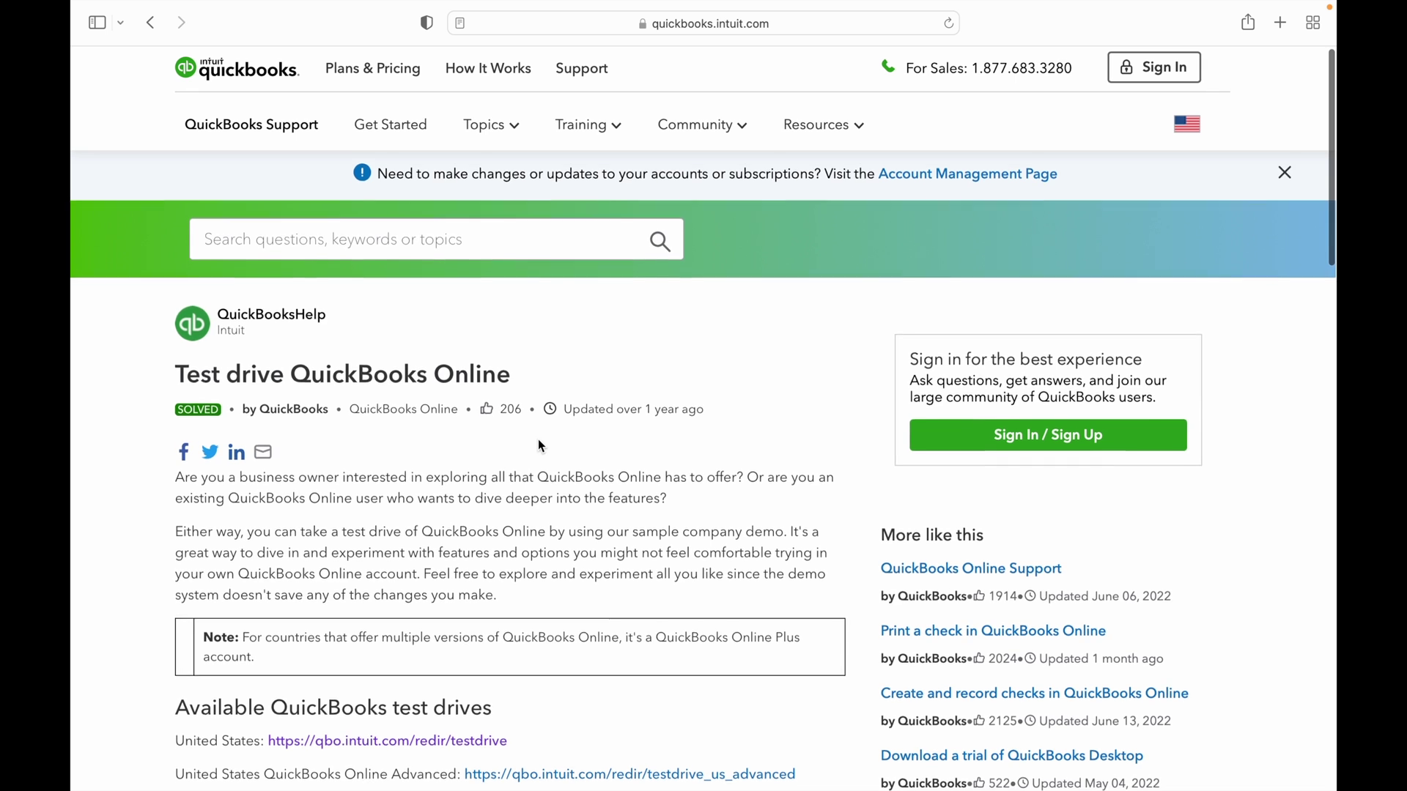
scroll(538, 439, "down", 5)
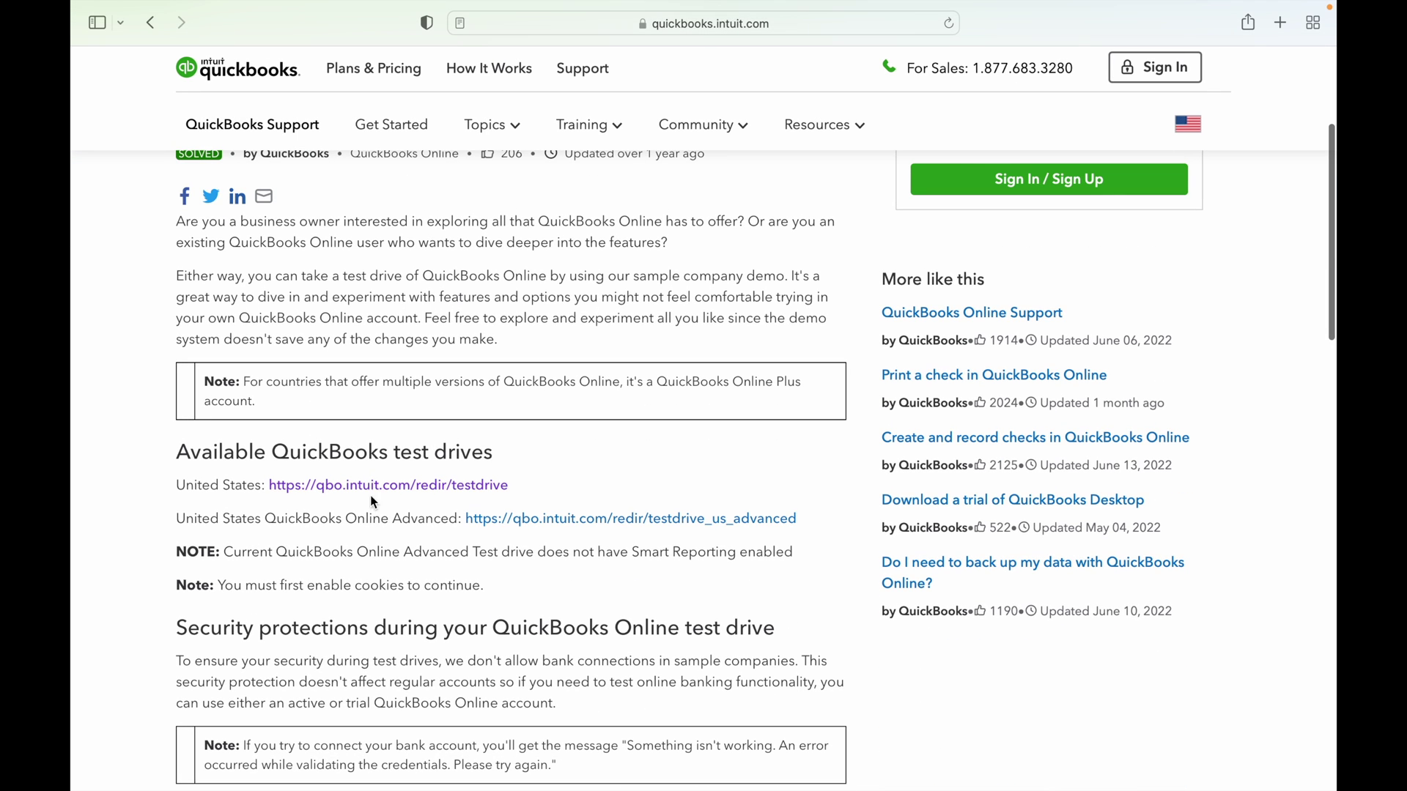
- Launch the United States test drive and tick the 'I'm not a robot' check
left_click(360, 486)
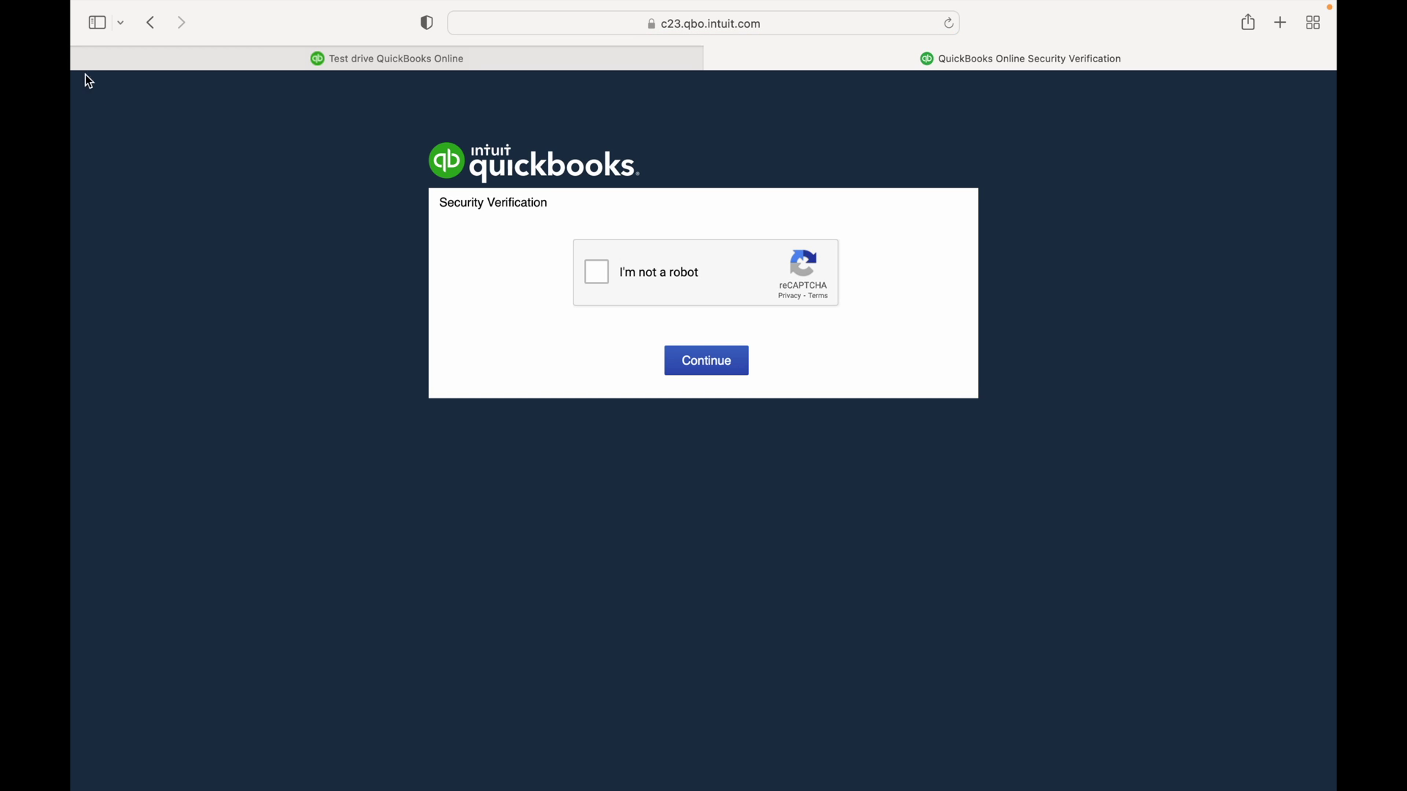
left_click(598, 254)
- Continue past the security check into the Craig's Design and Landscaping Services sample company
left_click(706, 338)
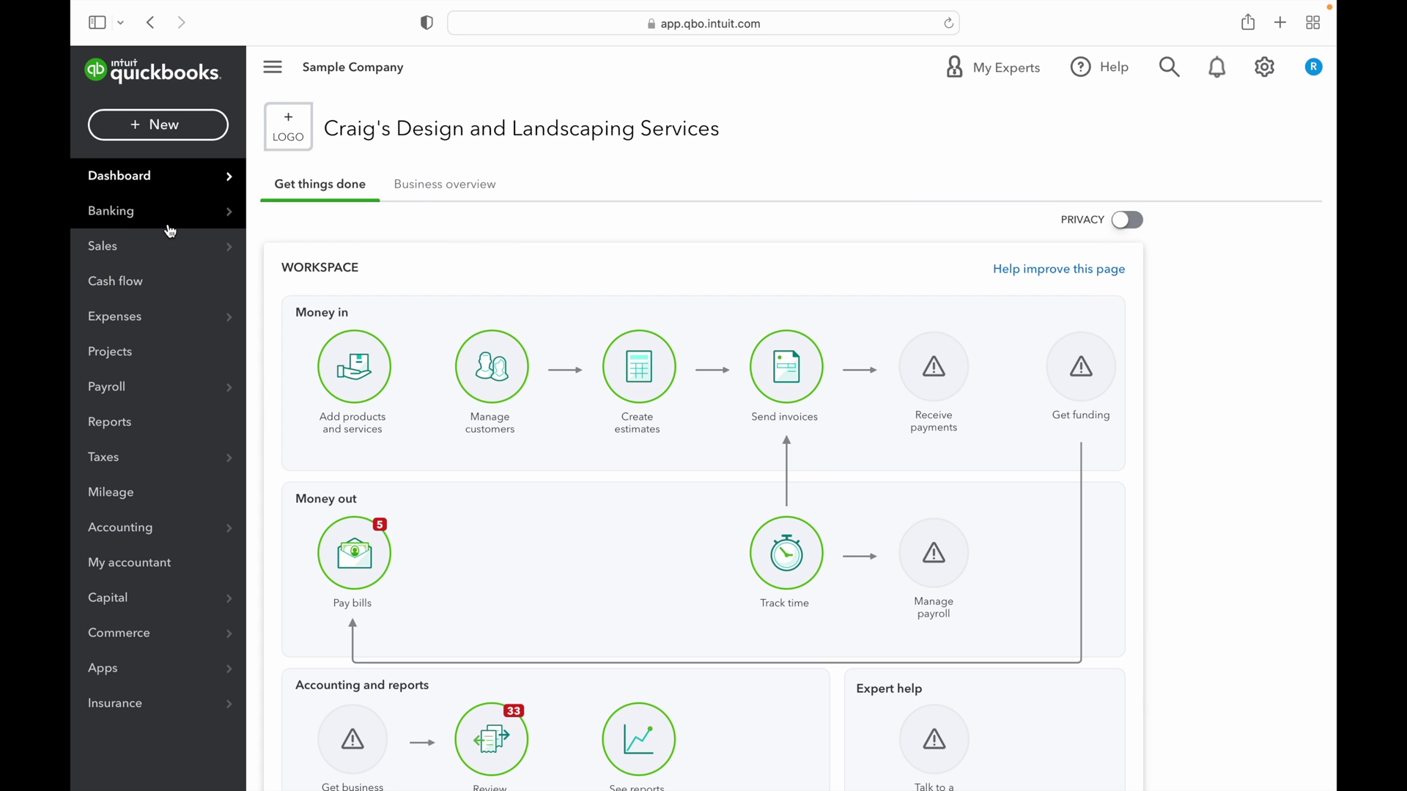
mouse_move(112, 212)
left_click(273, 211)
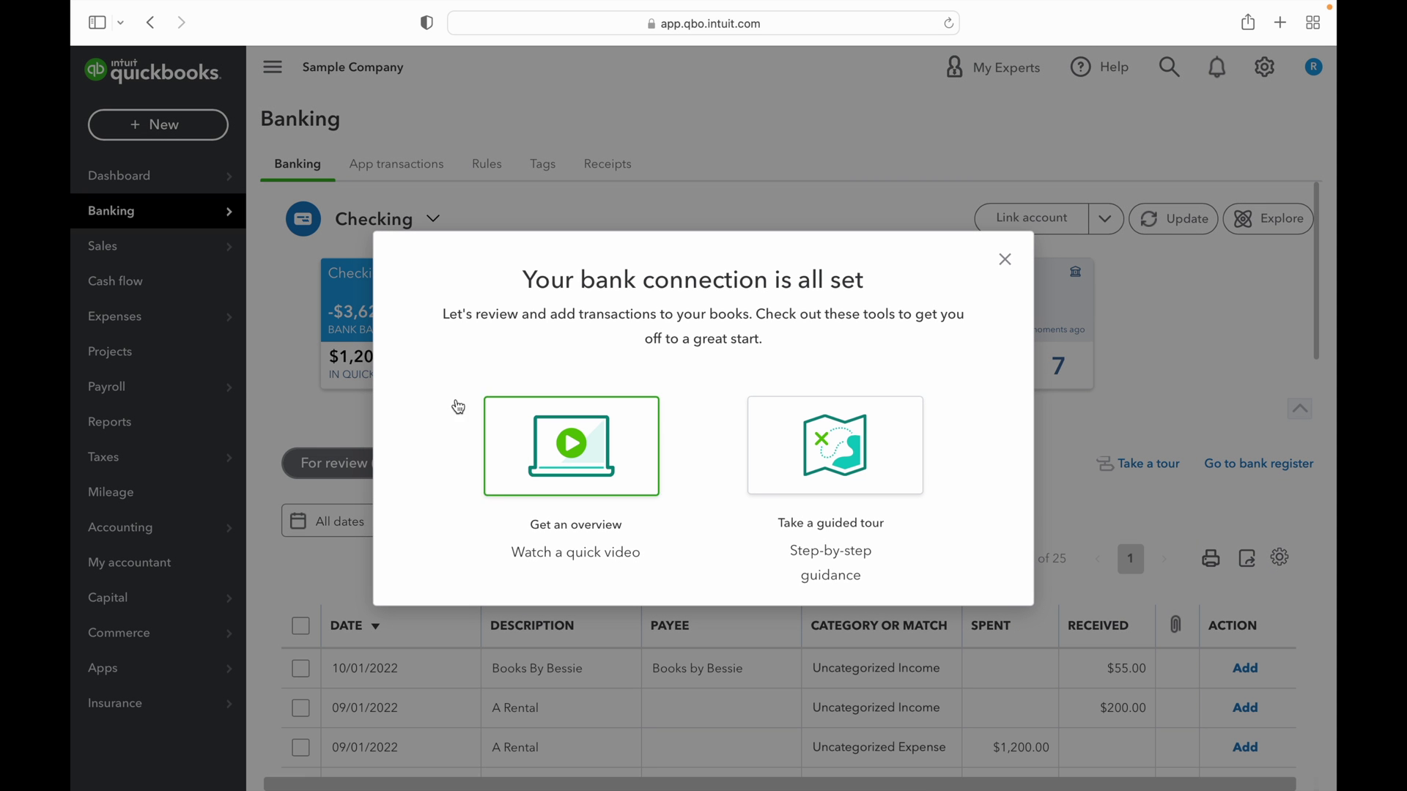
left_click(1004, 260)
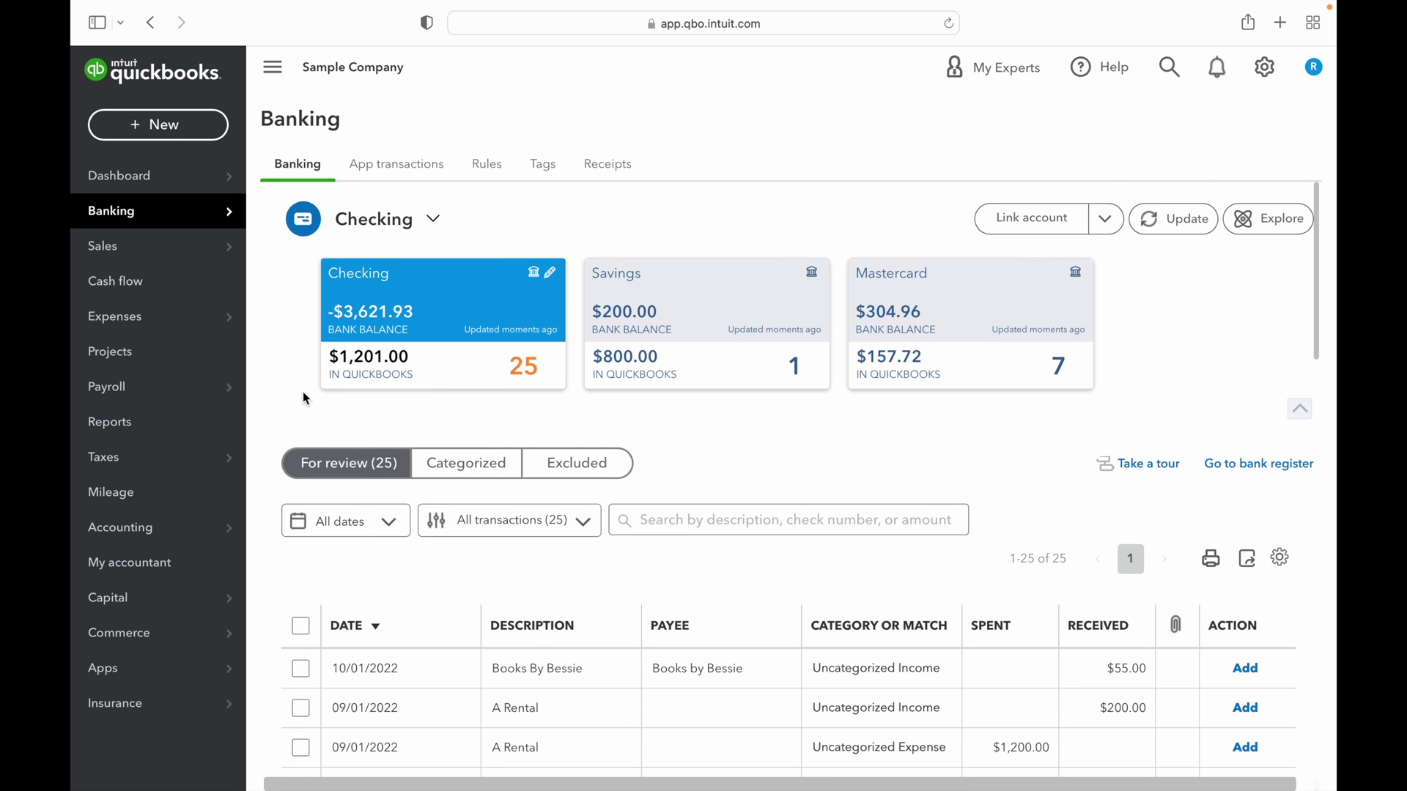
scroll(305, 398, "down", 3)
scroll(305, 398, "up", 3)
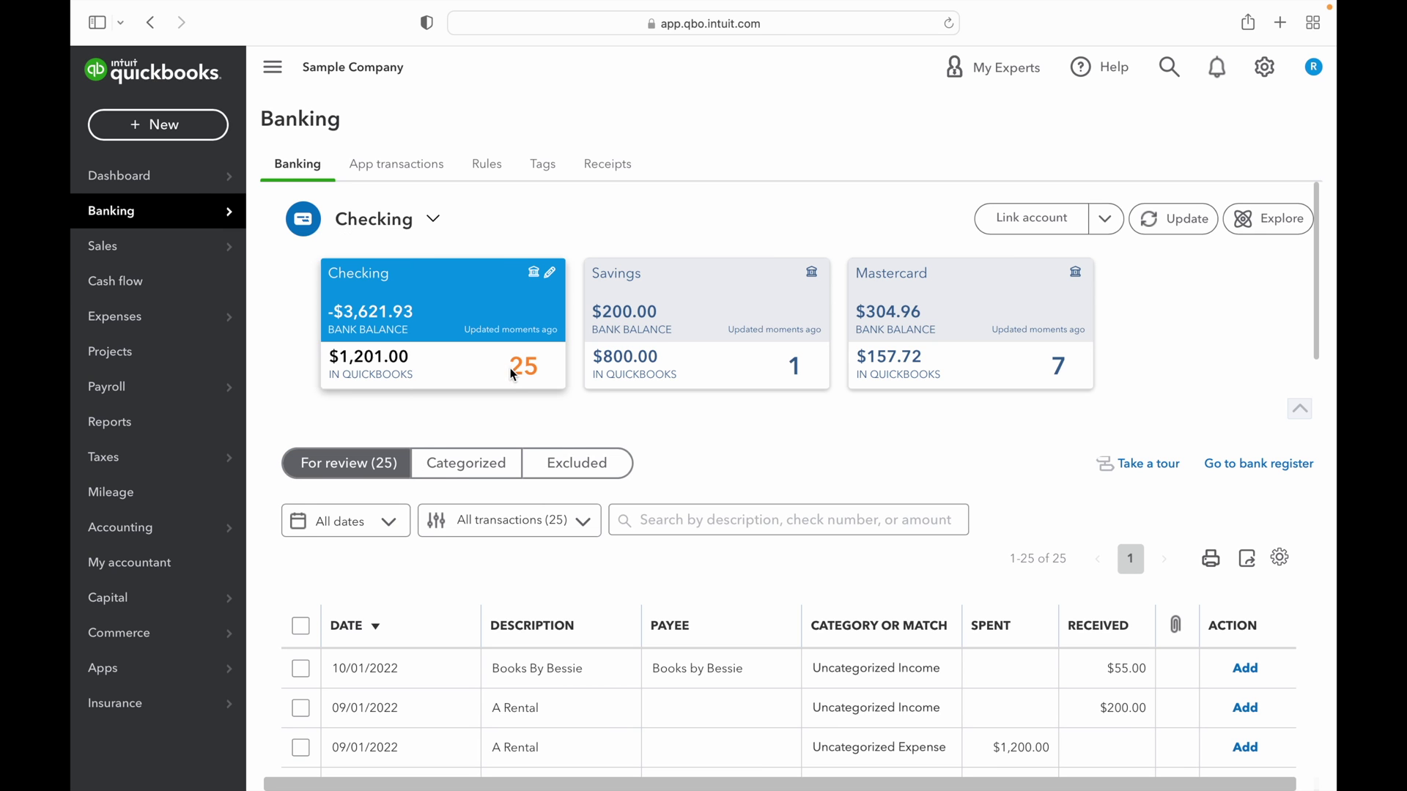
left_click(119, 175)
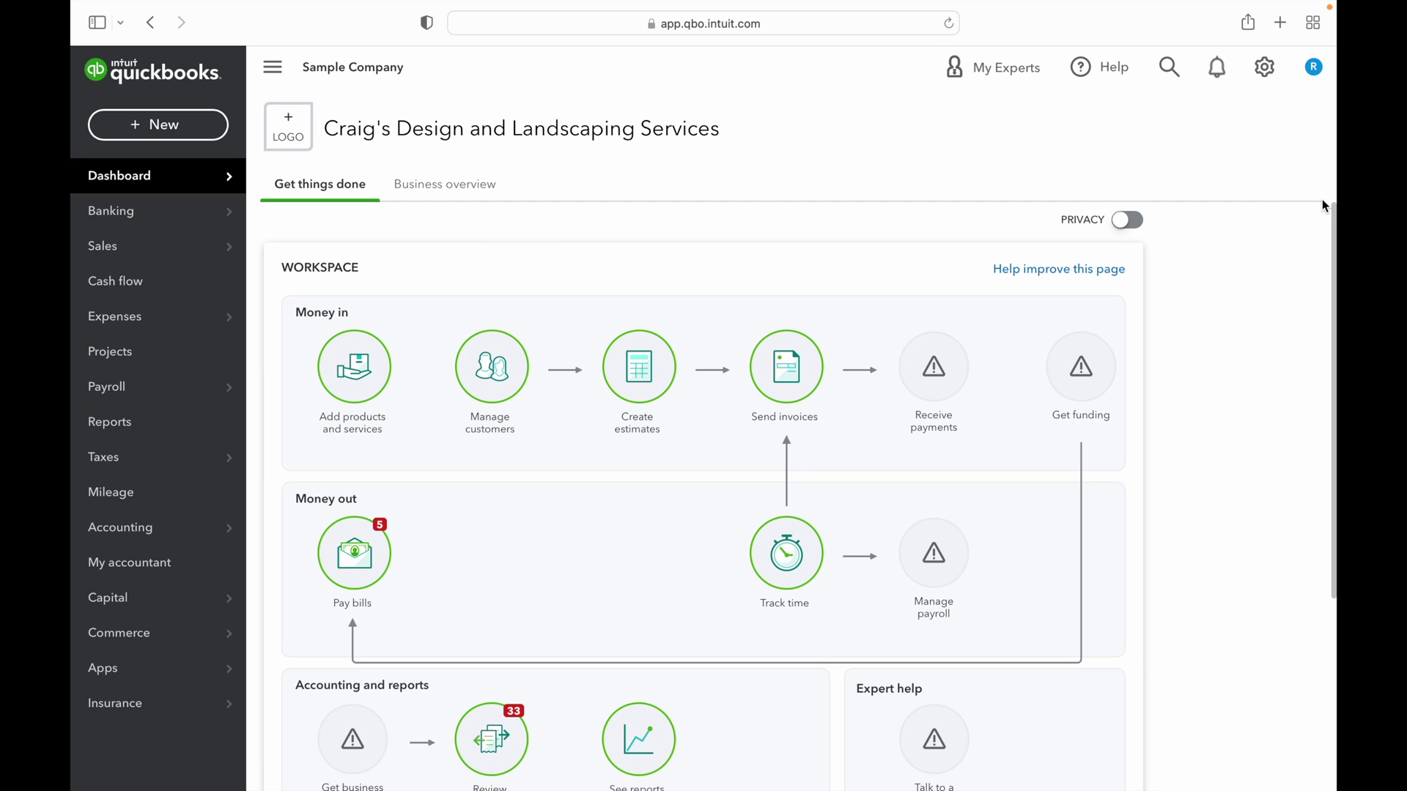
- Start a new reconciliation from the gear menu's Tools > Reconcile and dismiss the intro modal
left_click(1265, 68)
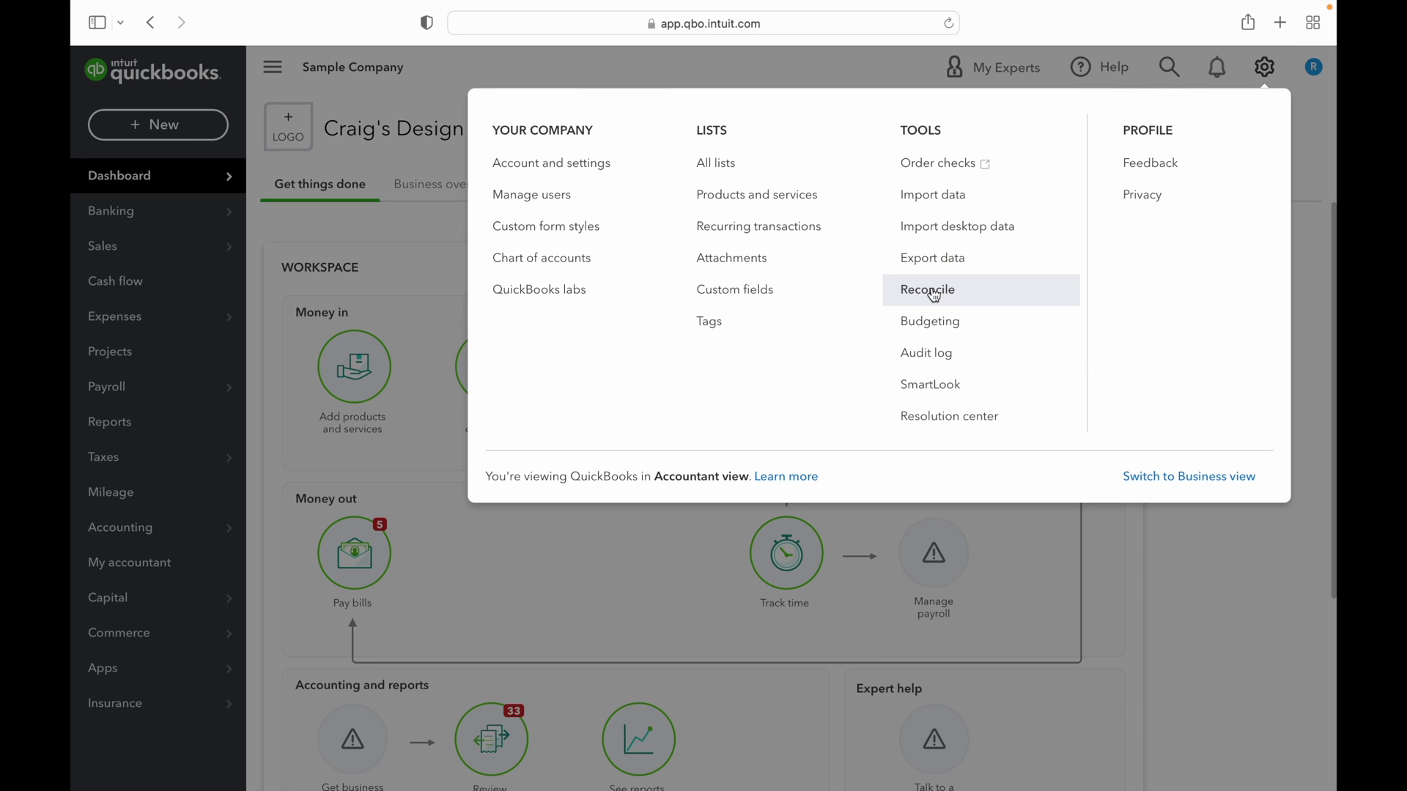
left_click(932, 291)
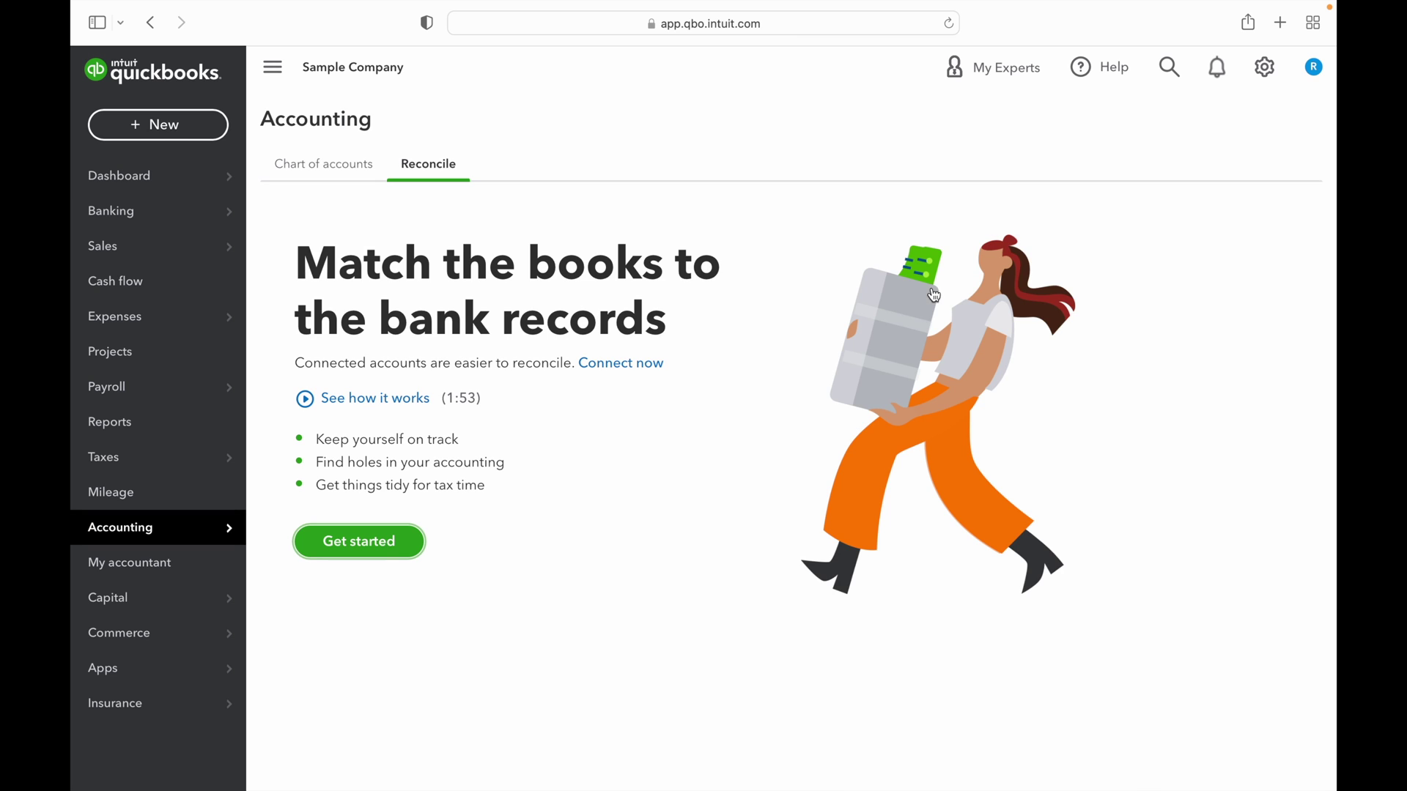
left_click(358, 541)
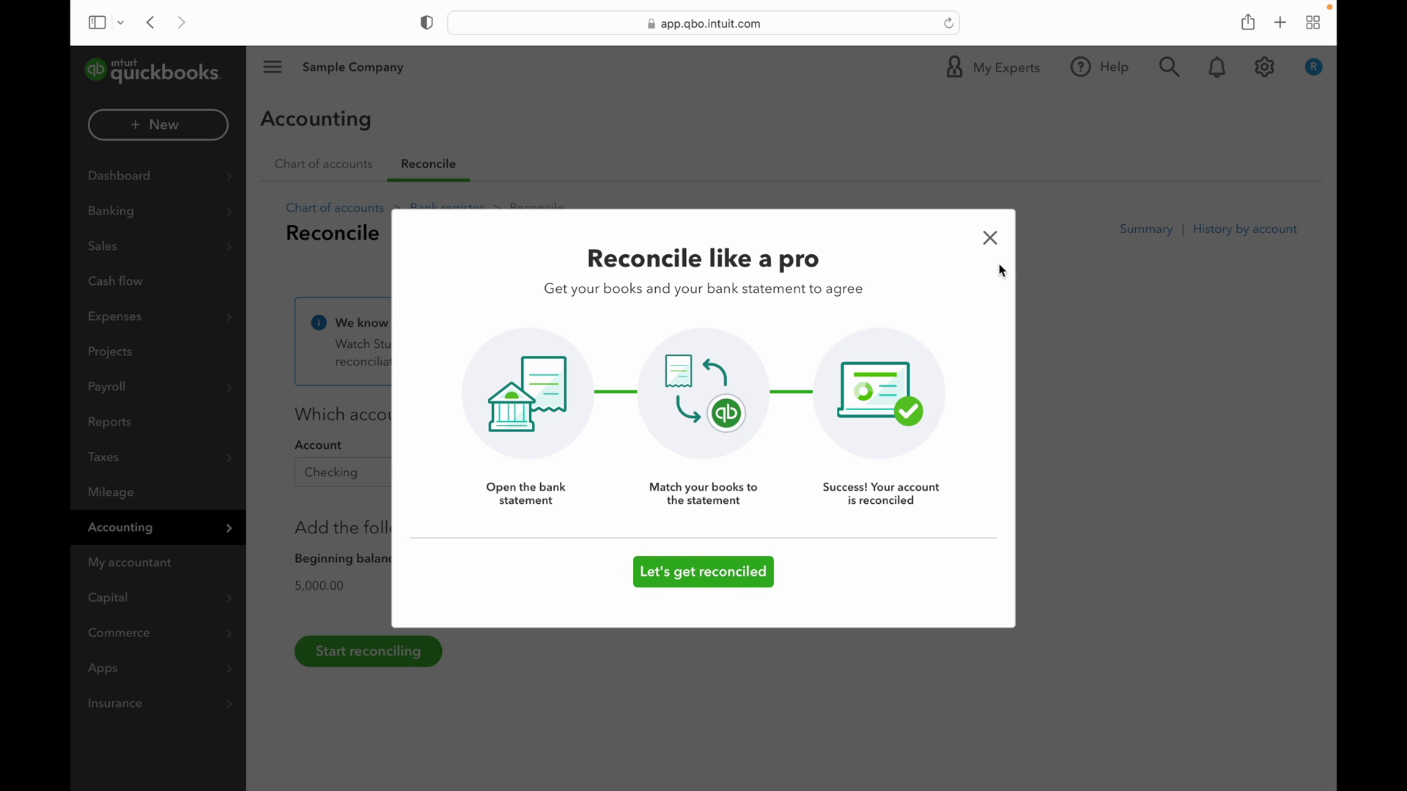
left_click(990, 239)
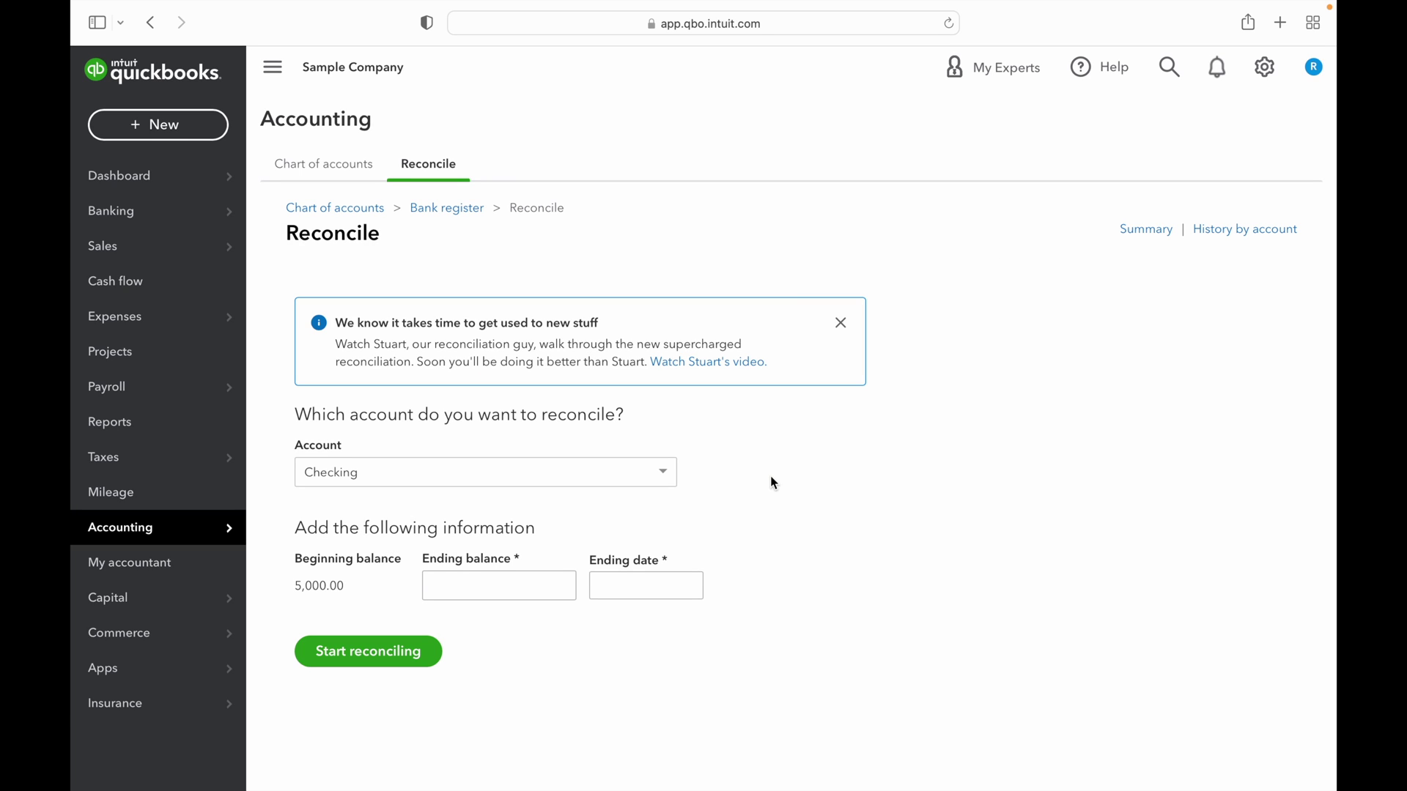
- Keep Checking as the account to reconcile, beginning balance 5,000.00
left_click(628, 466)
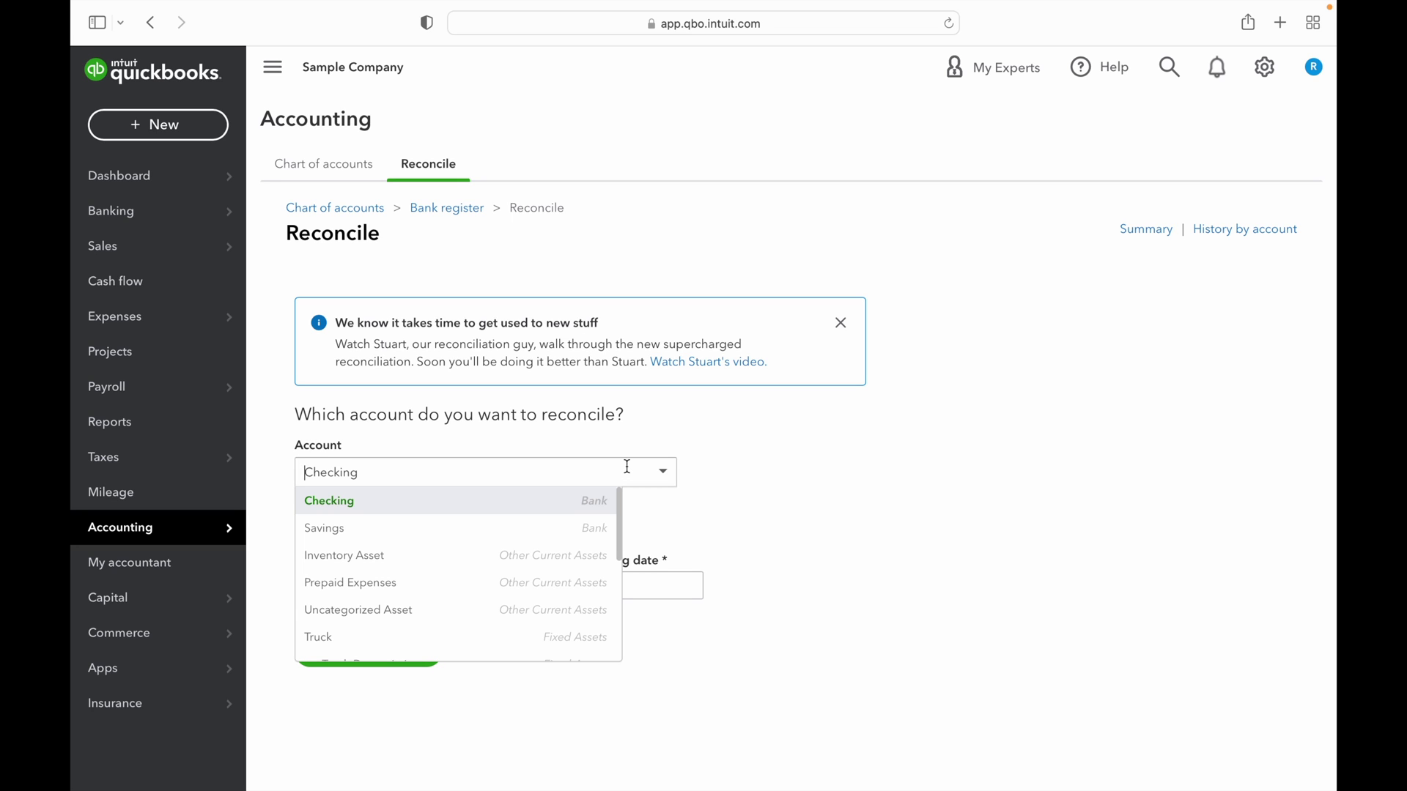
left_click(663, 472)
left_click(751, 469)
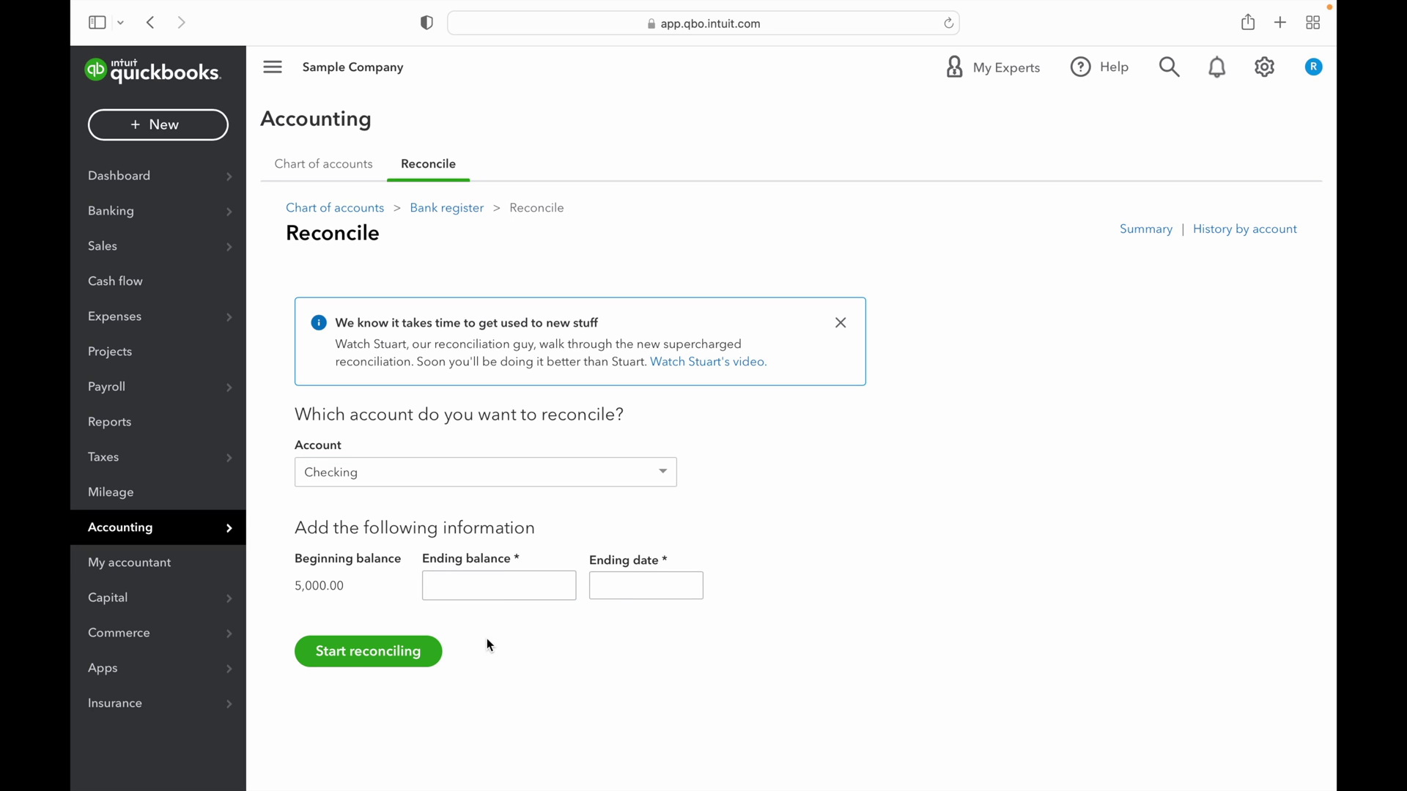
left_click(480, 595)
type("4")
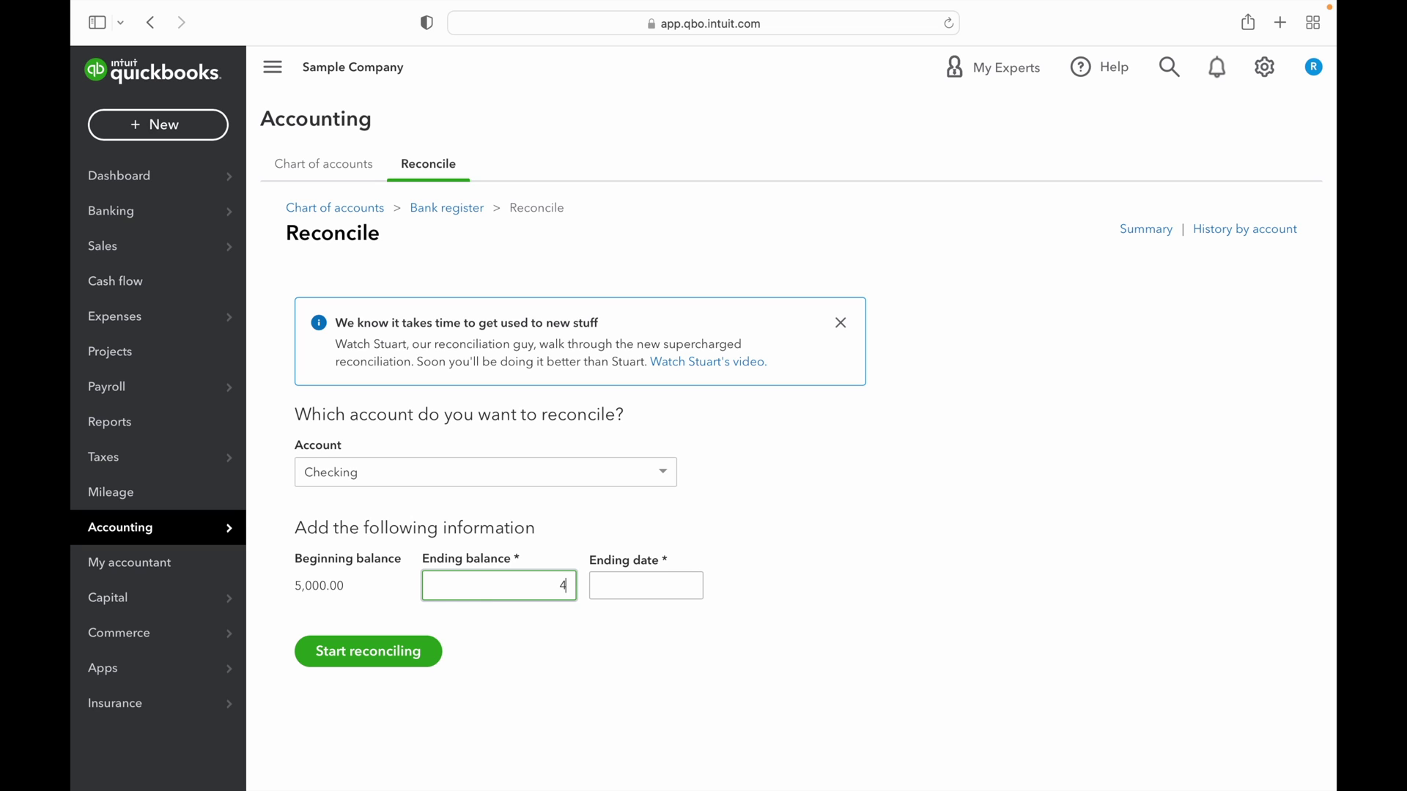
type("625")
type(".00")
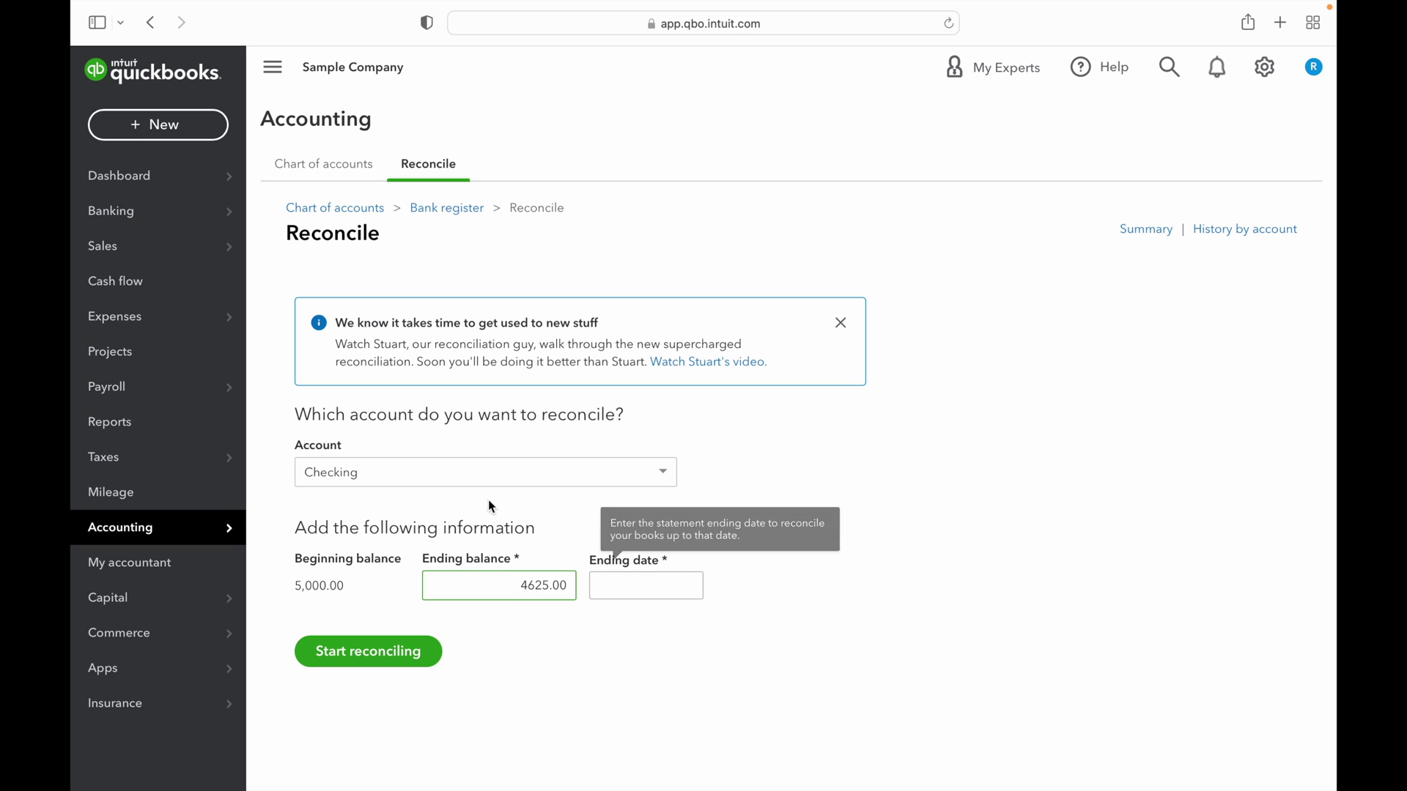
left_click(463, 476)
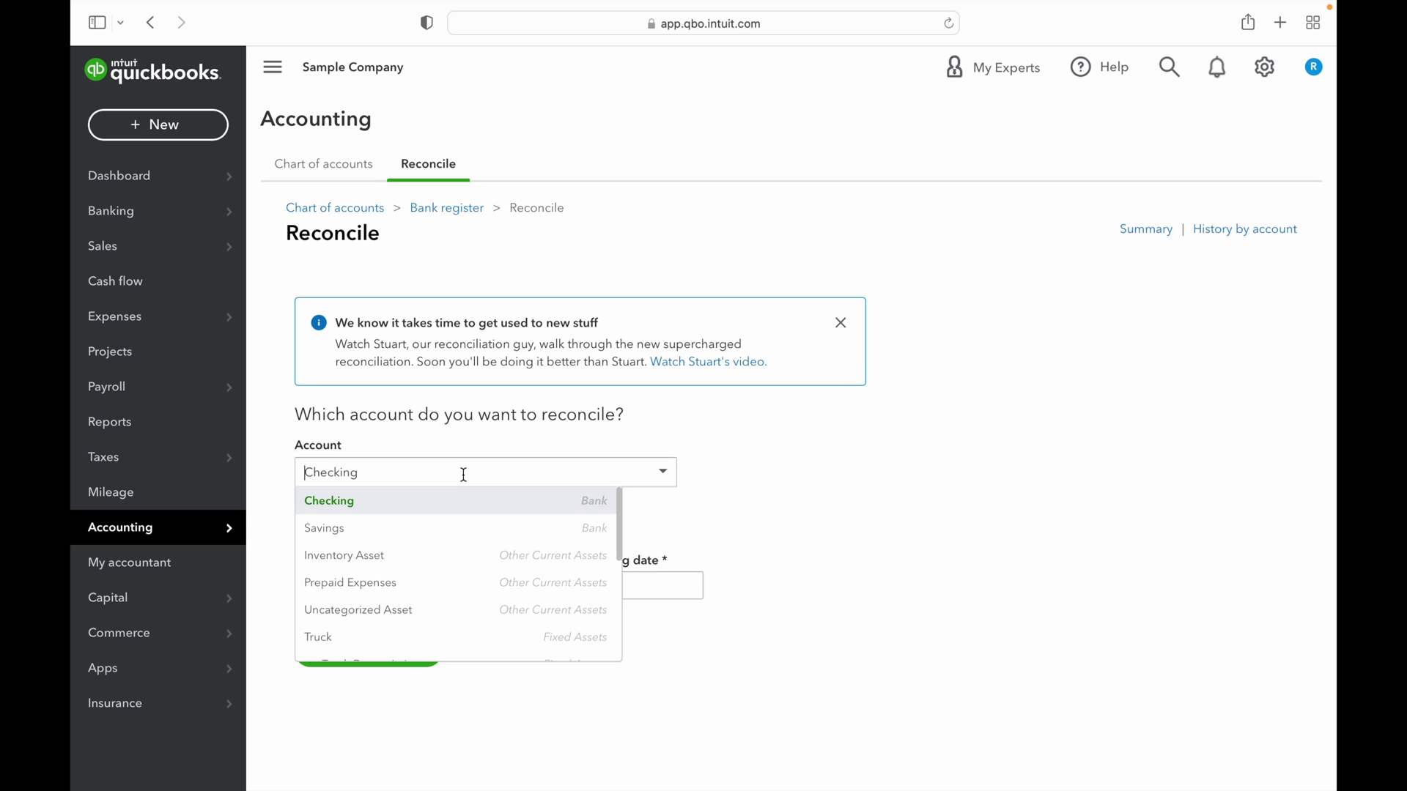
left_click(685, 511)
- Enter ending balance 4,625.00 and ending date 5/31/2022, then start reconciling
left_click(503, 588)
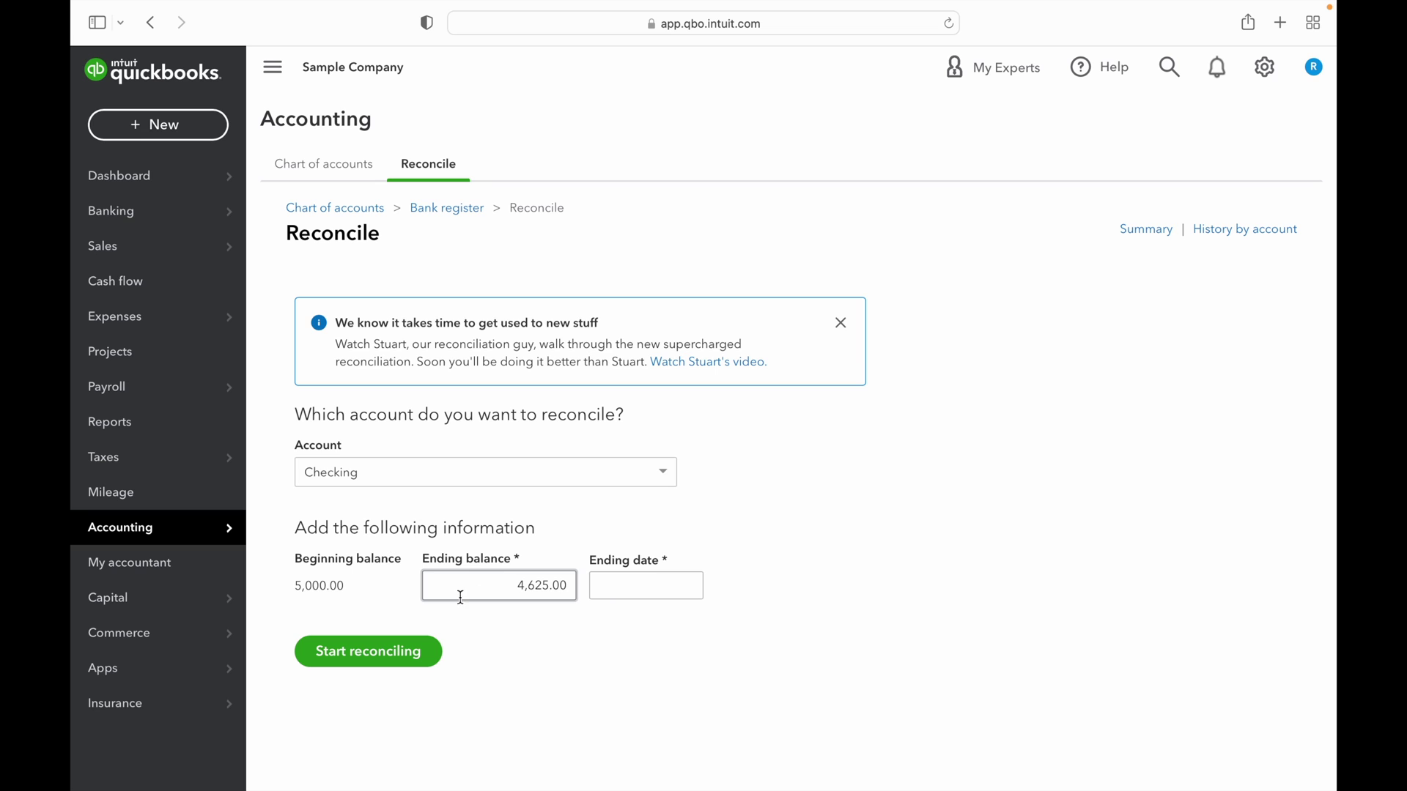
left_click(591, 603)
left_click(519, 591)
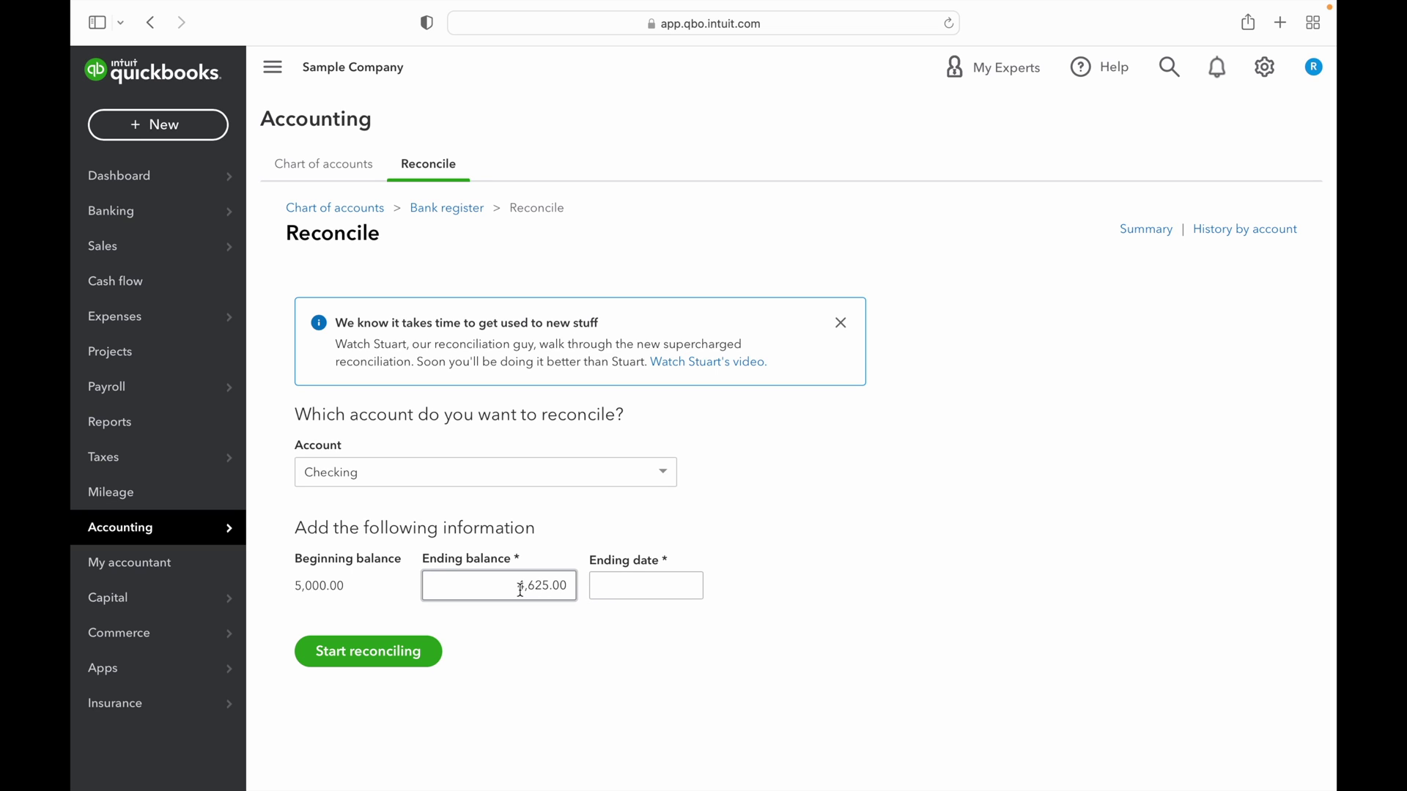
left_click(608, 583)
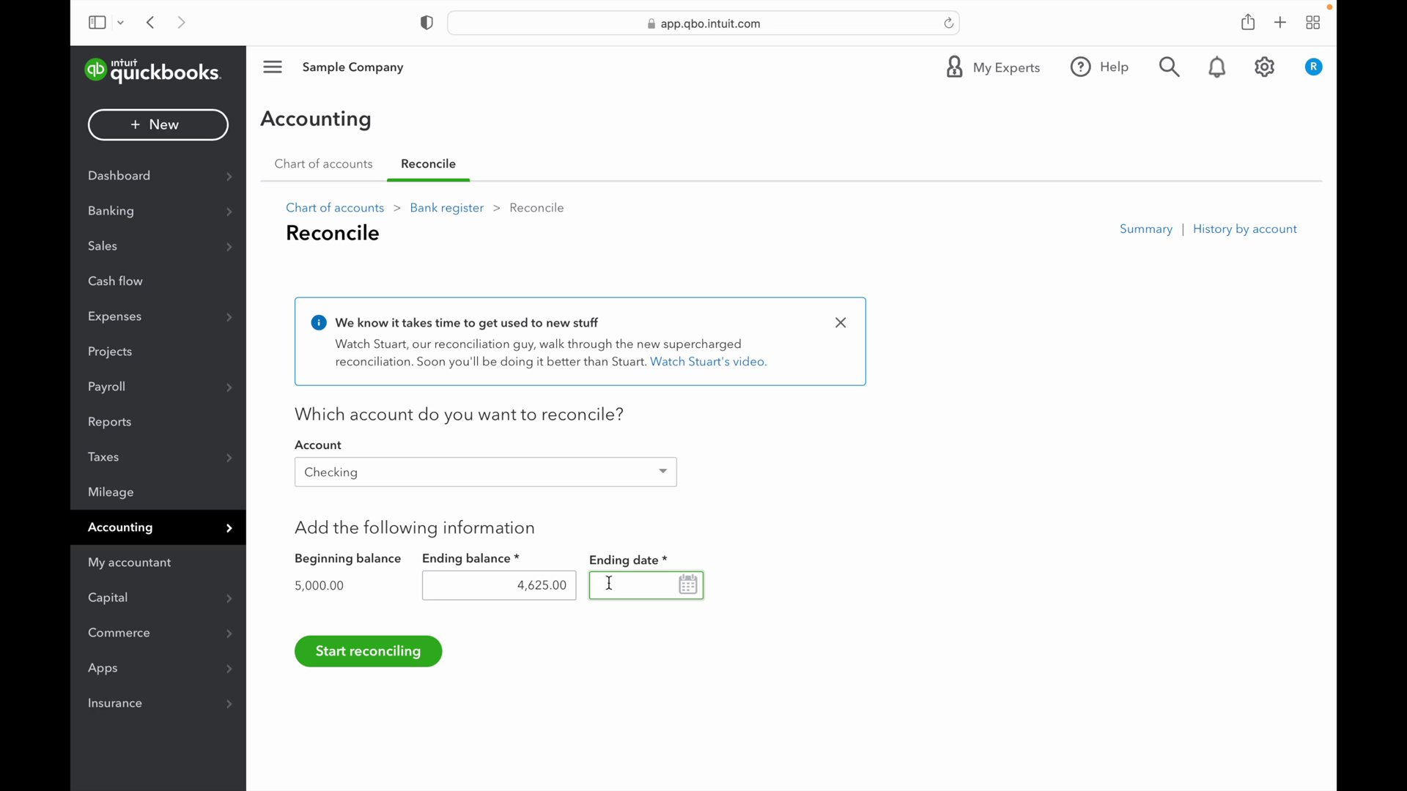
type("5/31/")
type("2022")
left_click(329, 652)
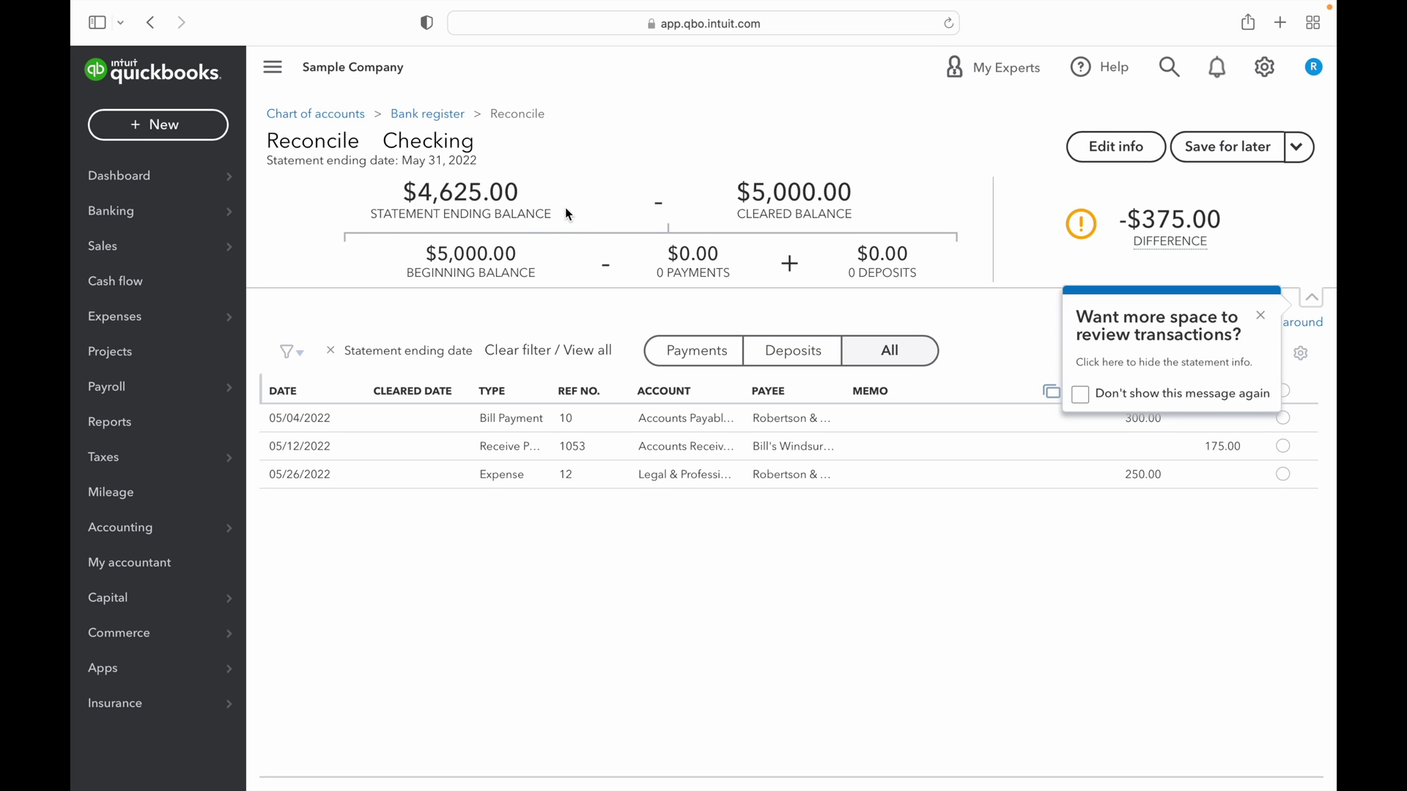
- Dismiss the two reconcile-page tips and widen the Payee column to show full names
left_click(1260, 316)
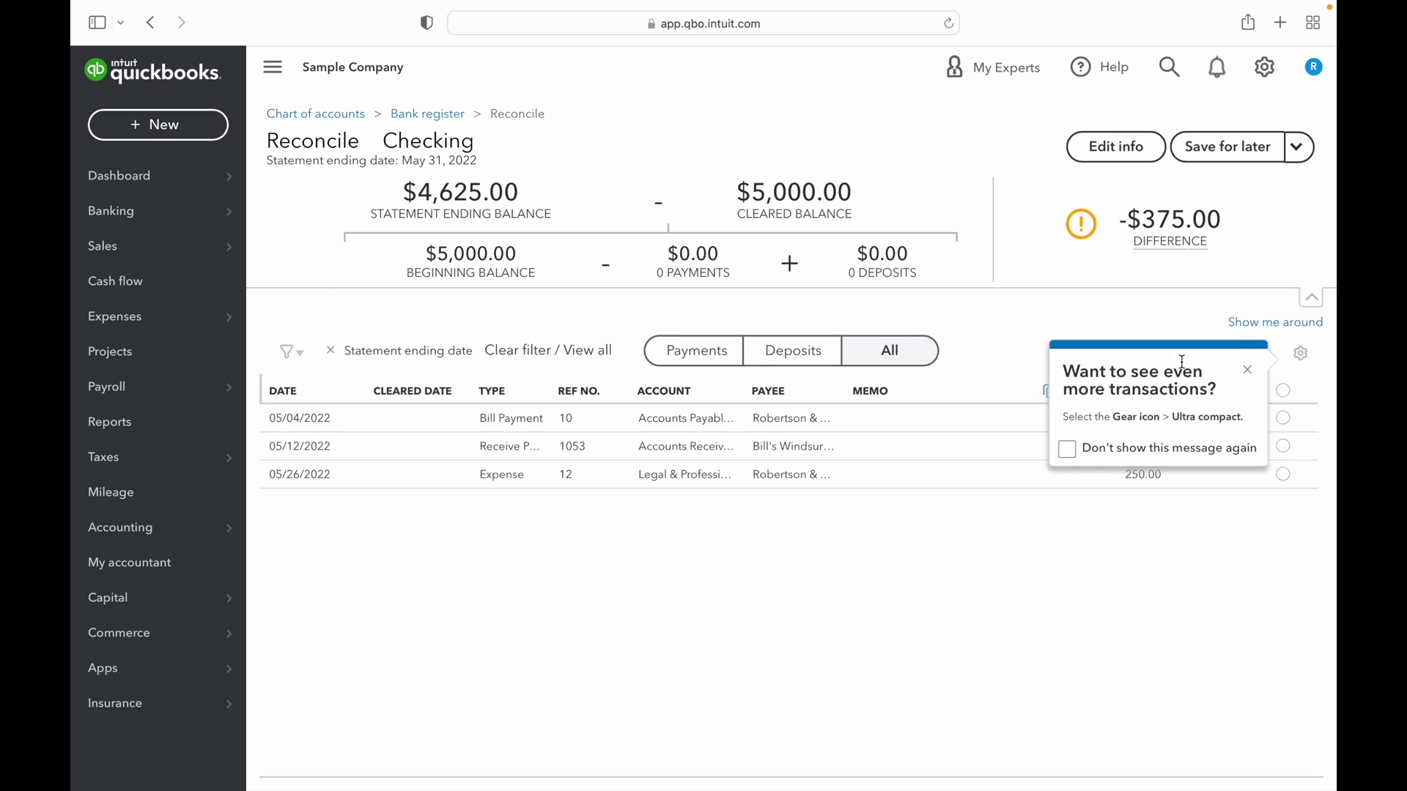
left_click(1250, 373)
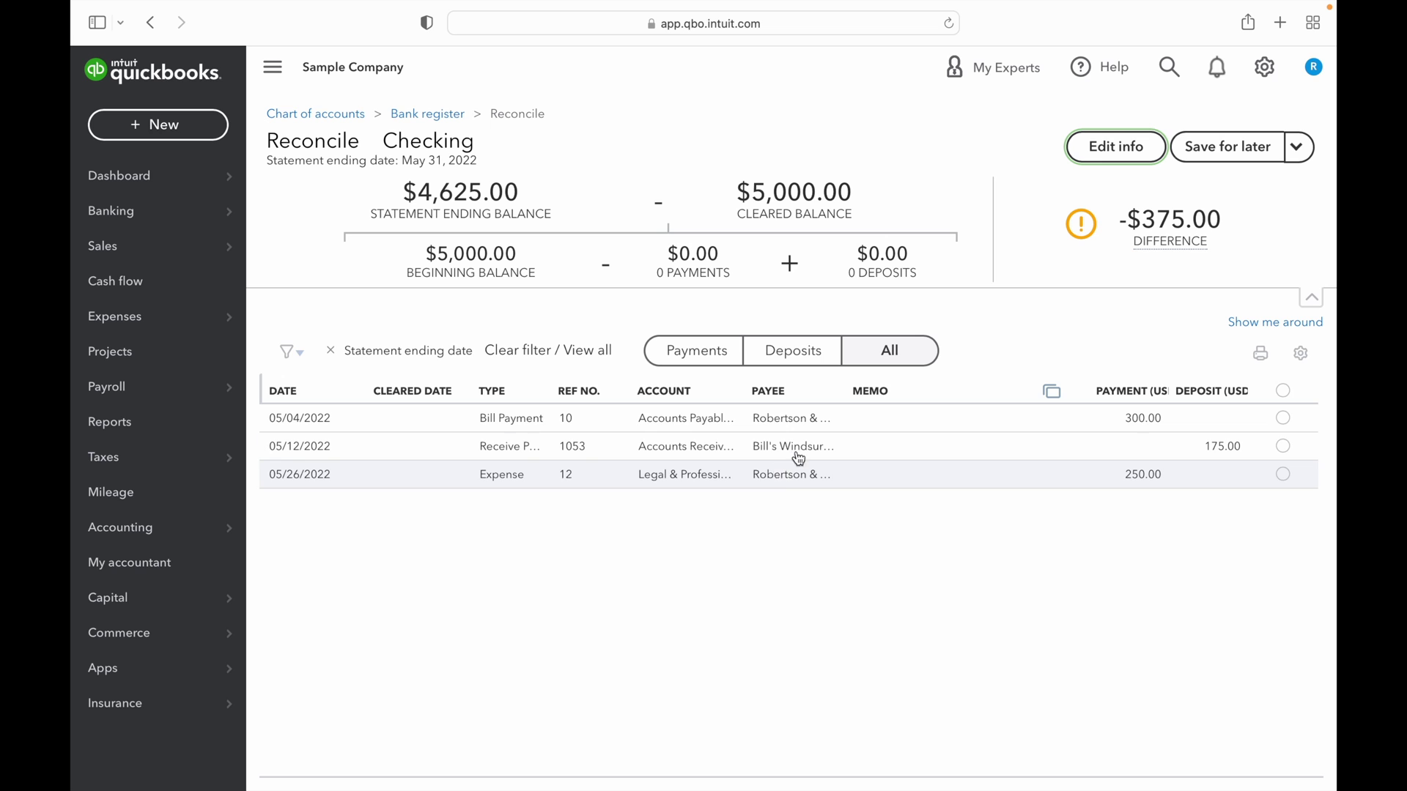
left_click_drag(844, 398, 891, 408)
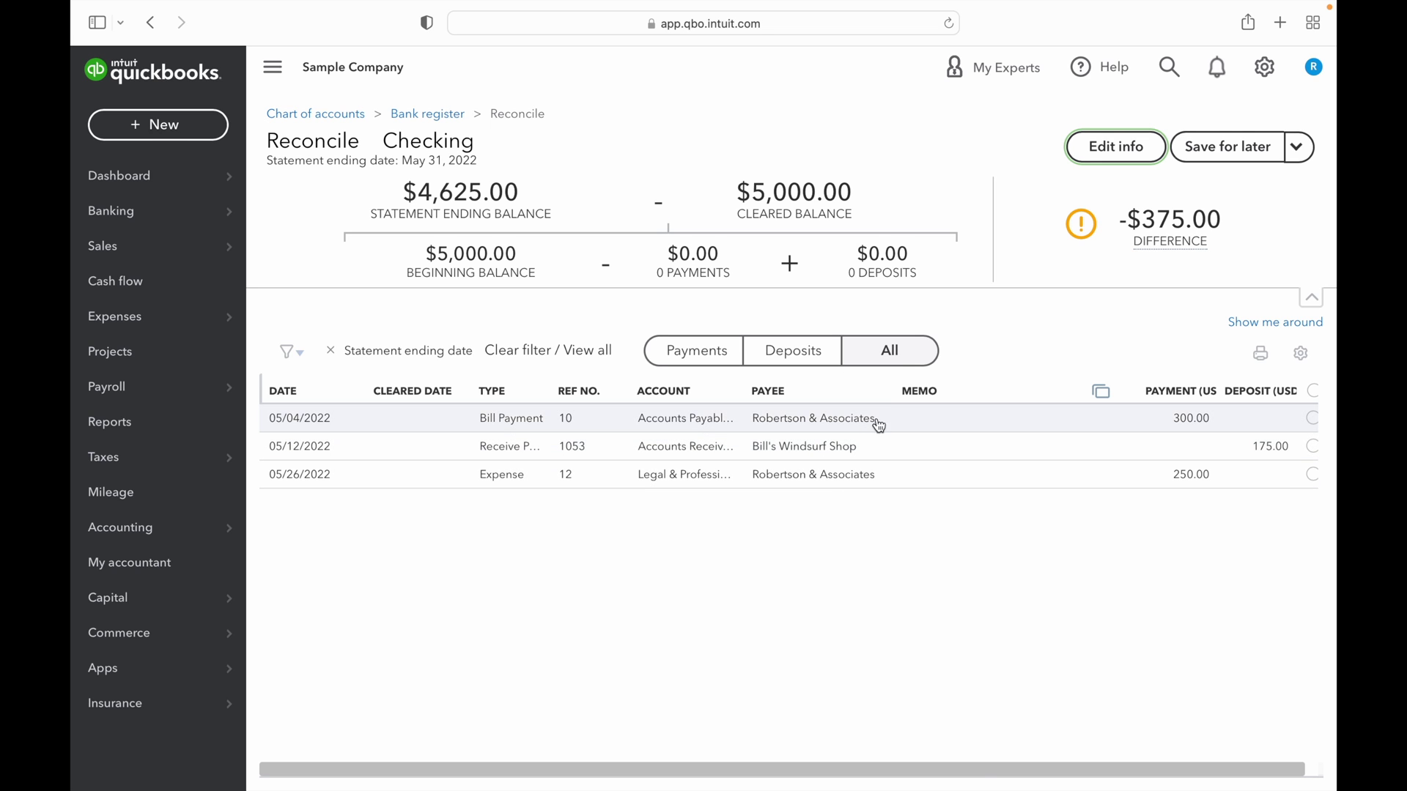
- Narrow the Payee column back slightly and clear the $300.00 Robertson & Associates May 4 bill payment
left_click_drag(889, 390, 857, 393)
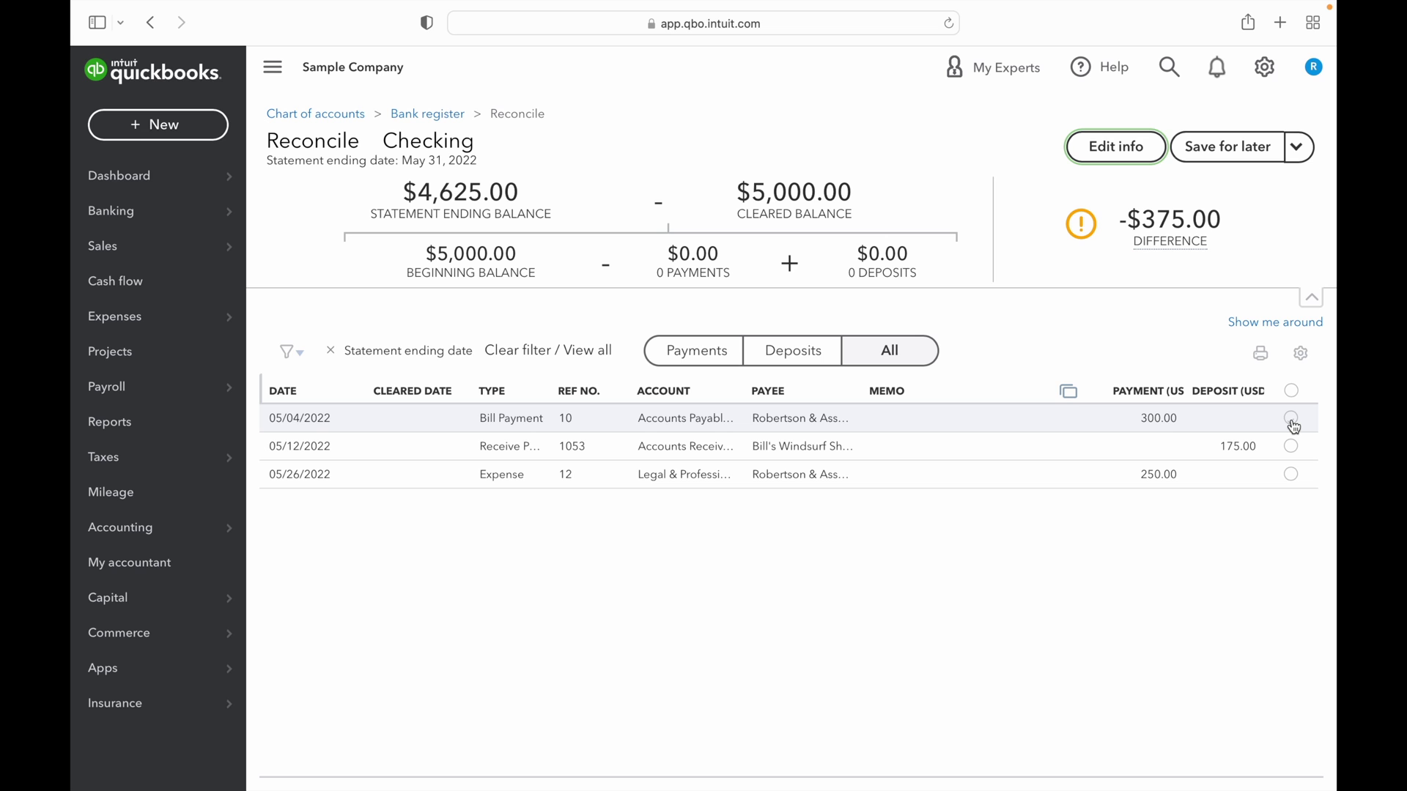
left_click(1292, 418)
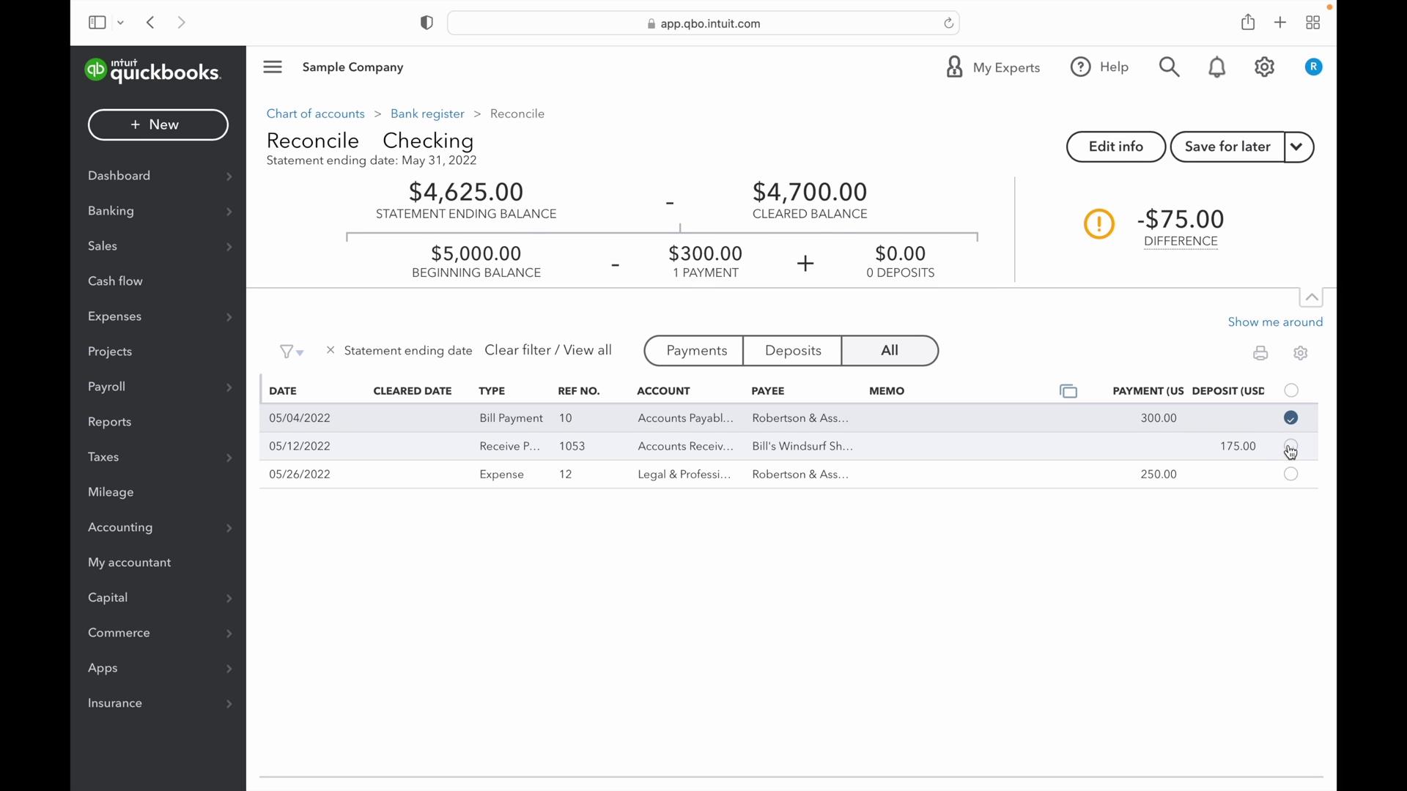
- Clear the May 12 deposit and May 26 expense so the difference reaches $0.00, highlighting the balance labels
left_click(1291, 448)
left_click(1292, 475)
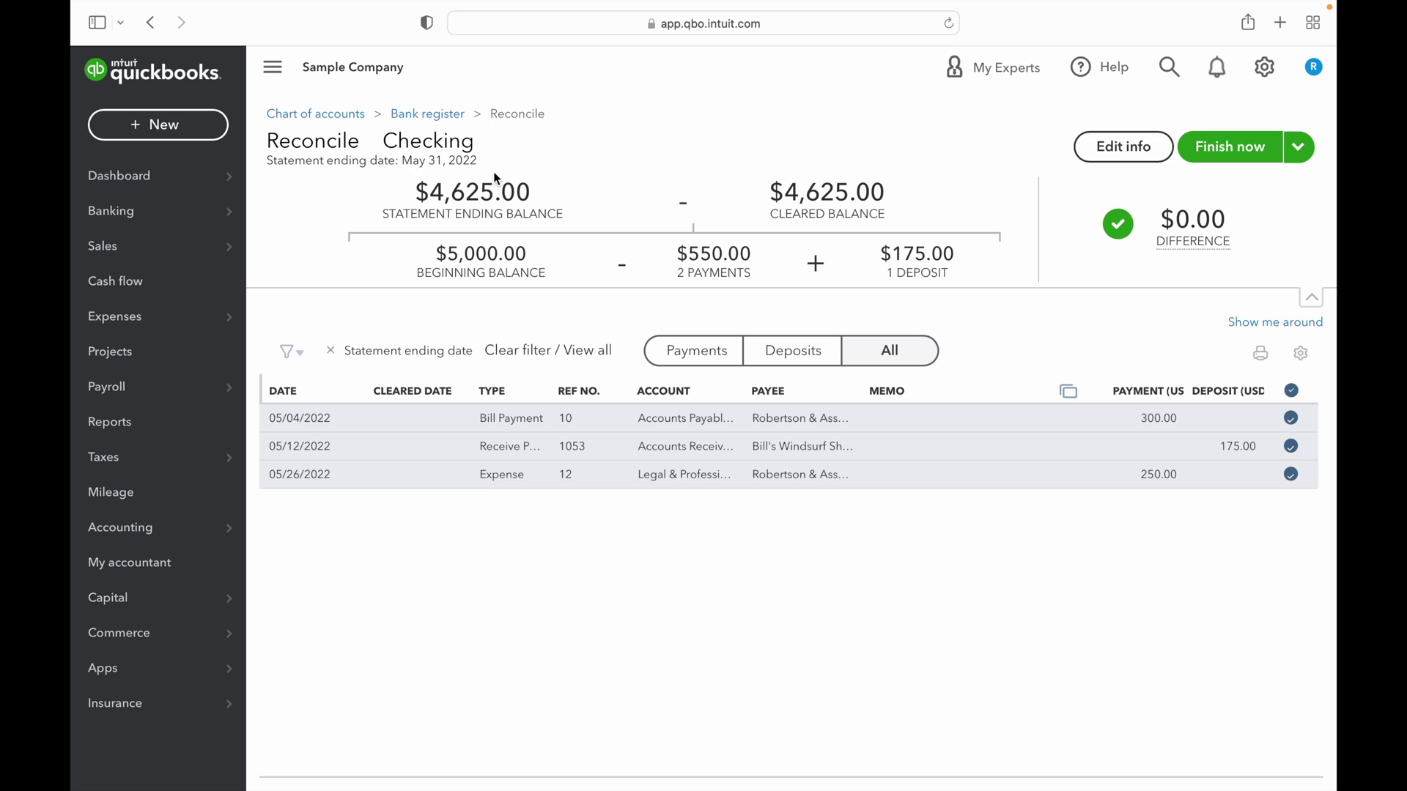
left_click_drag(477, 161, 402, 162)
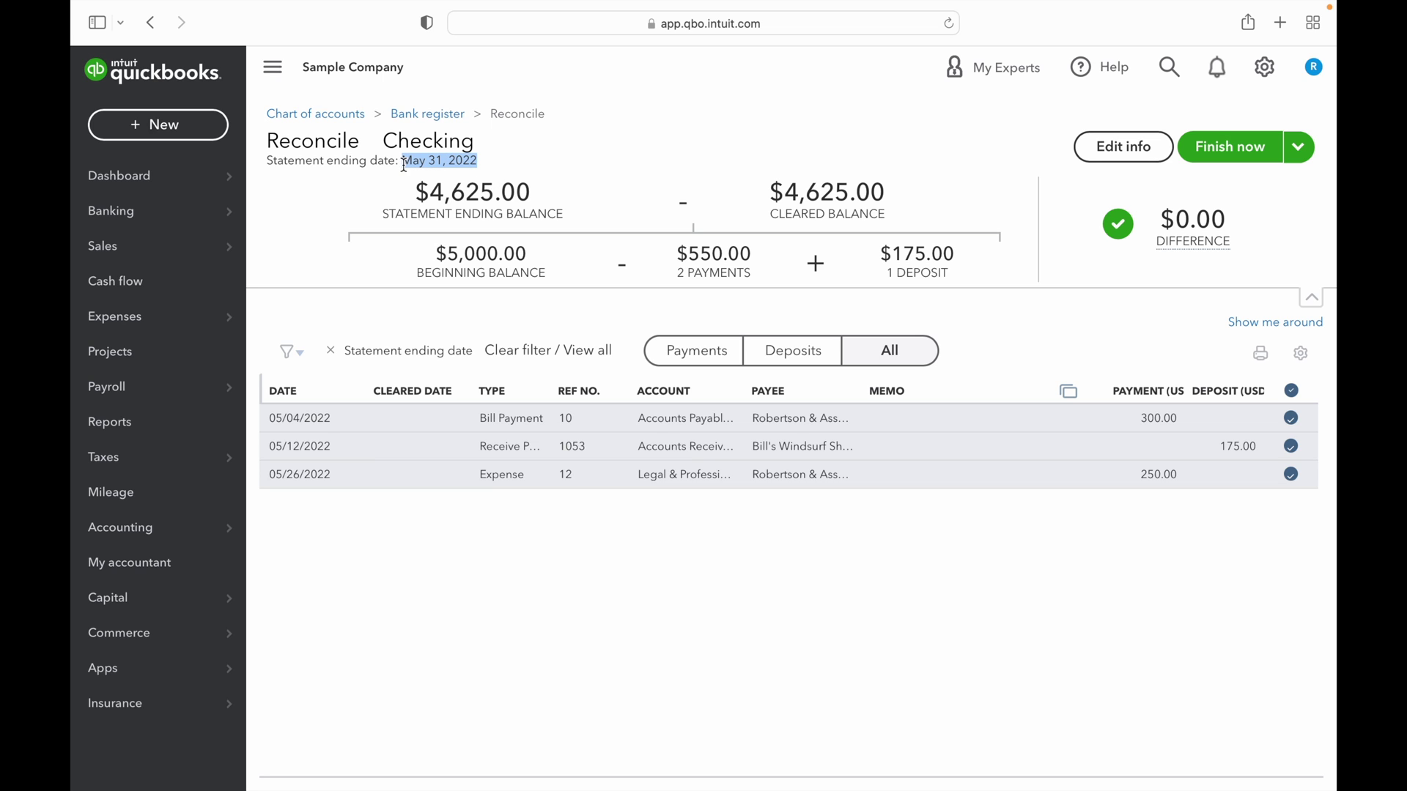
left_click_drag(564, 213, 455, 214)
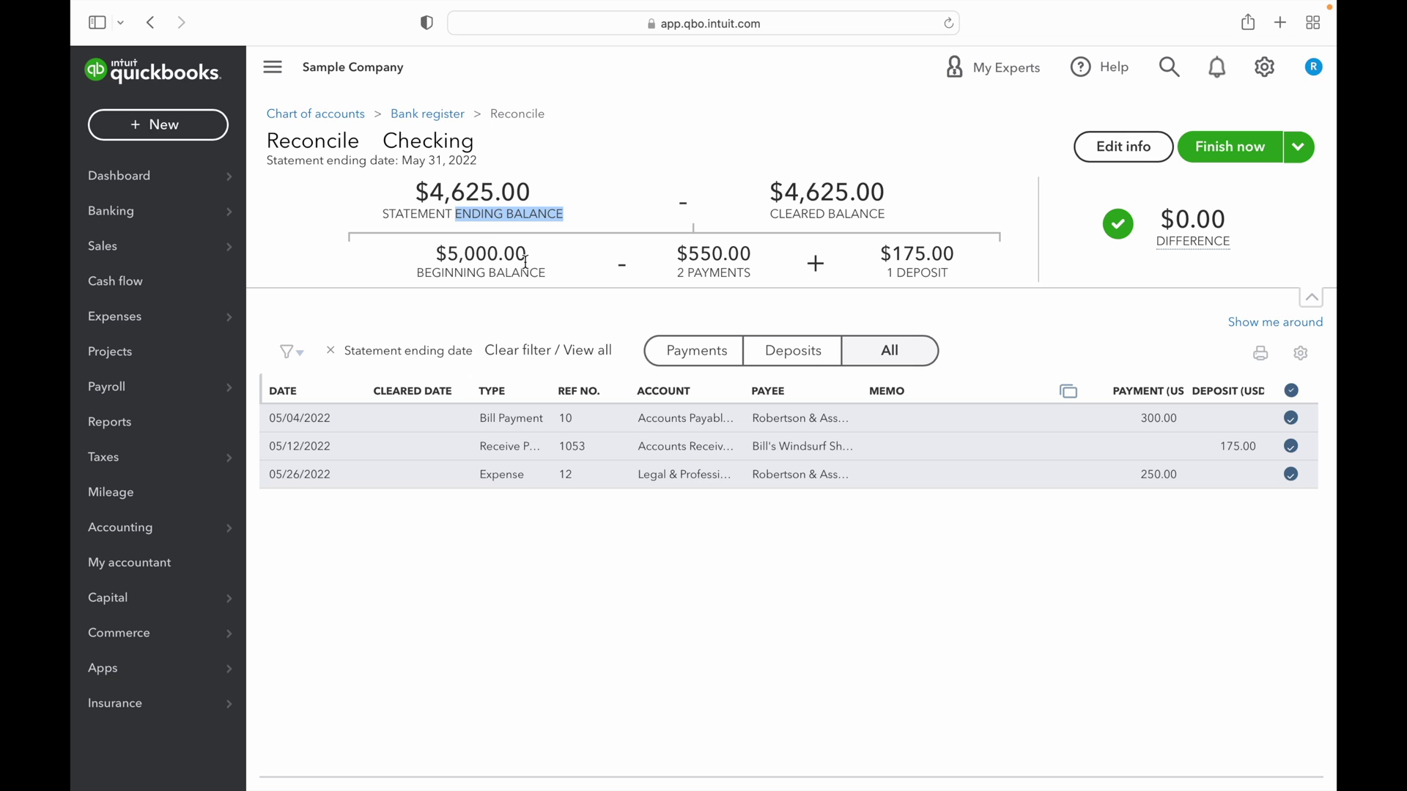
left_click_drag(546, 271, 418, 272)
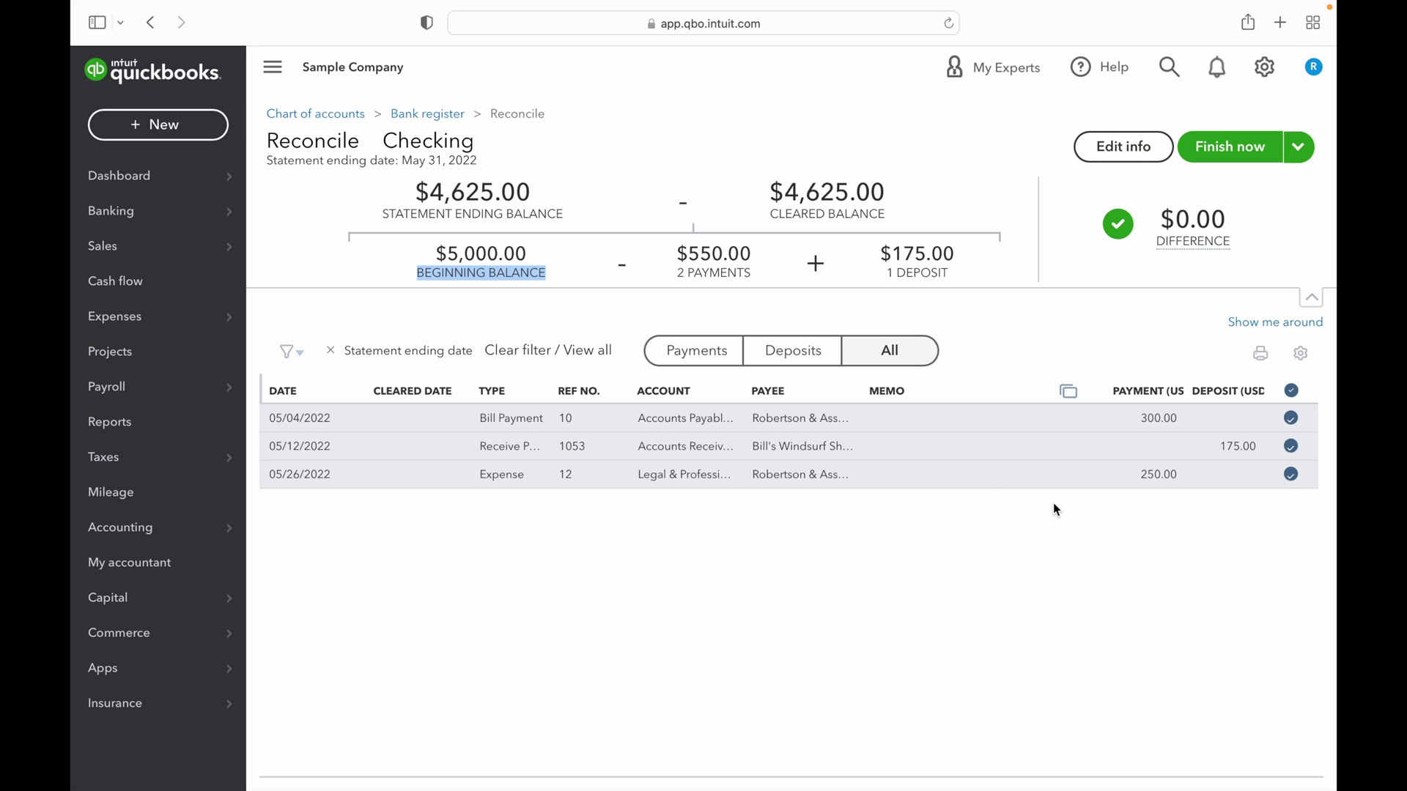
- Finish the reconciliation and close the 'You reconciled this account' confirmation
left_click(1219, 152)
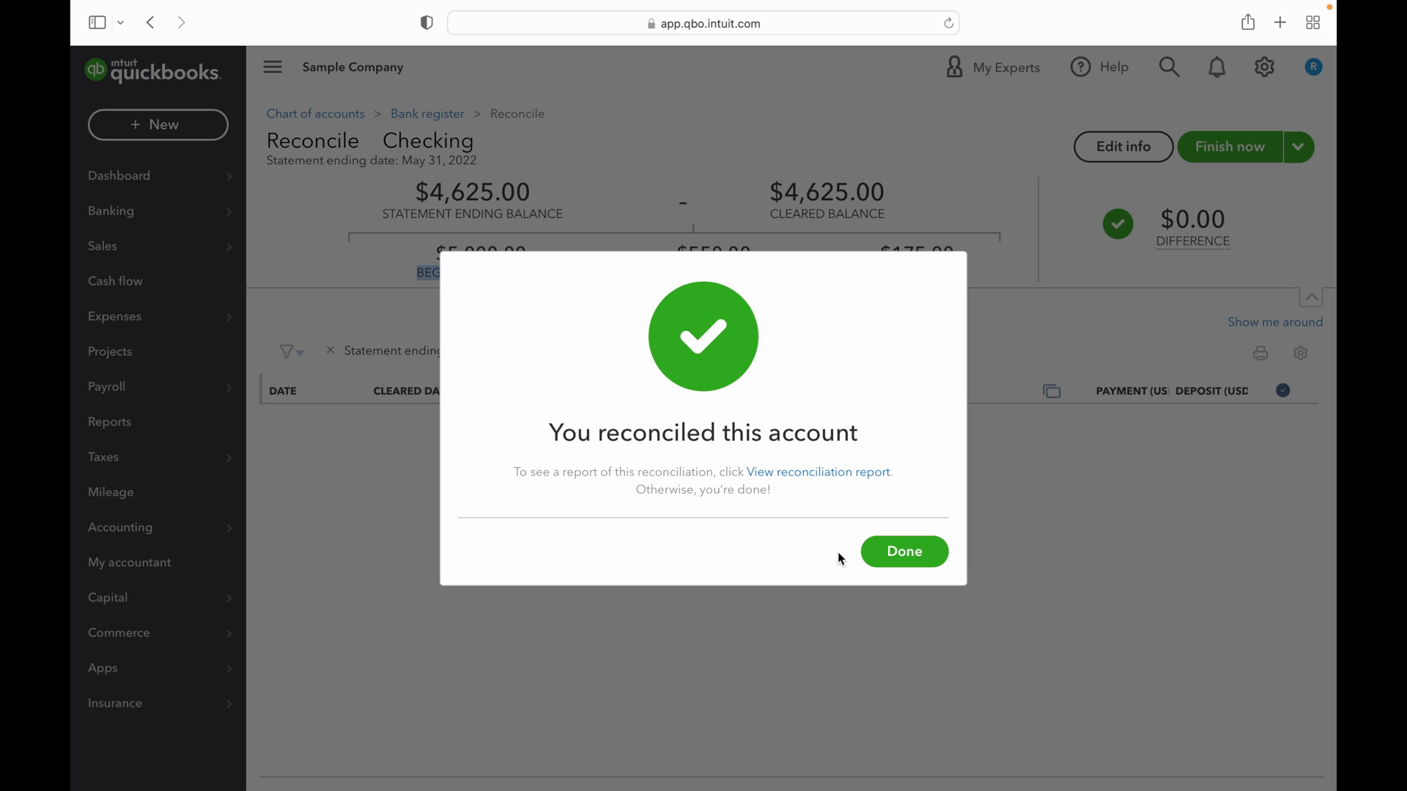
left_click(915, 555)
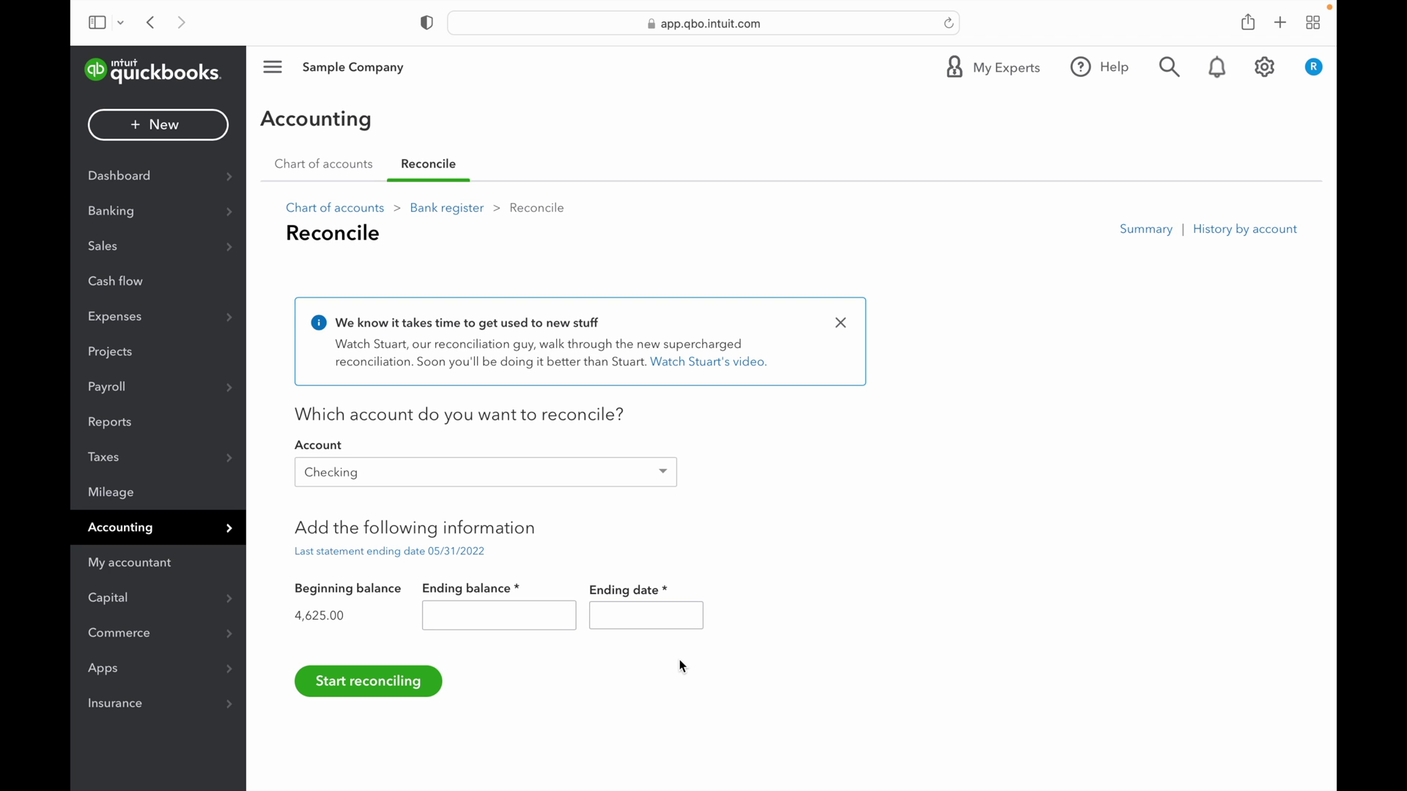